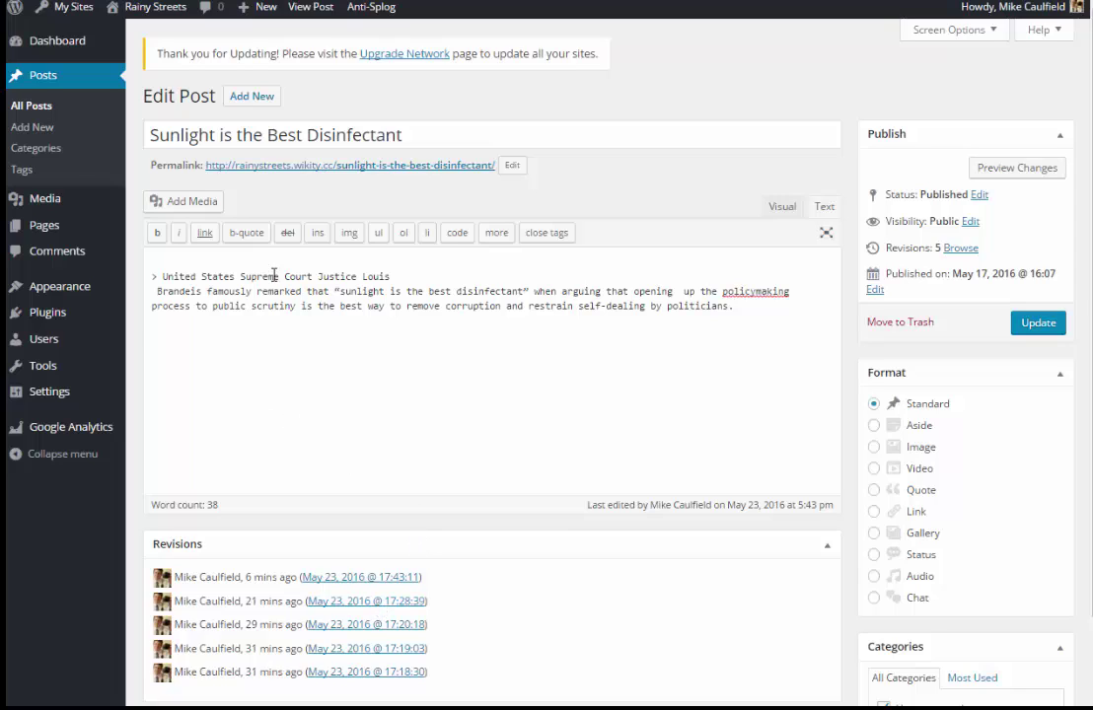
# Log in to the Rainy Streets site from its home page with the saved credentials
pyautogui.click(676, 308)
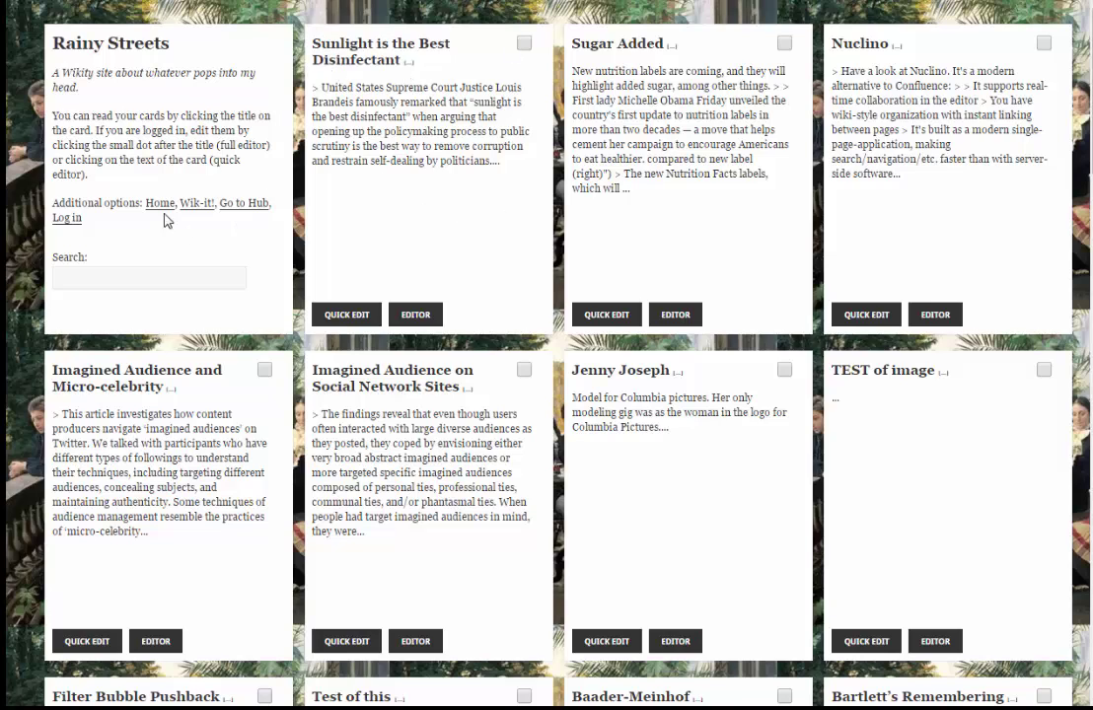
pyautogui.click(63, 217)
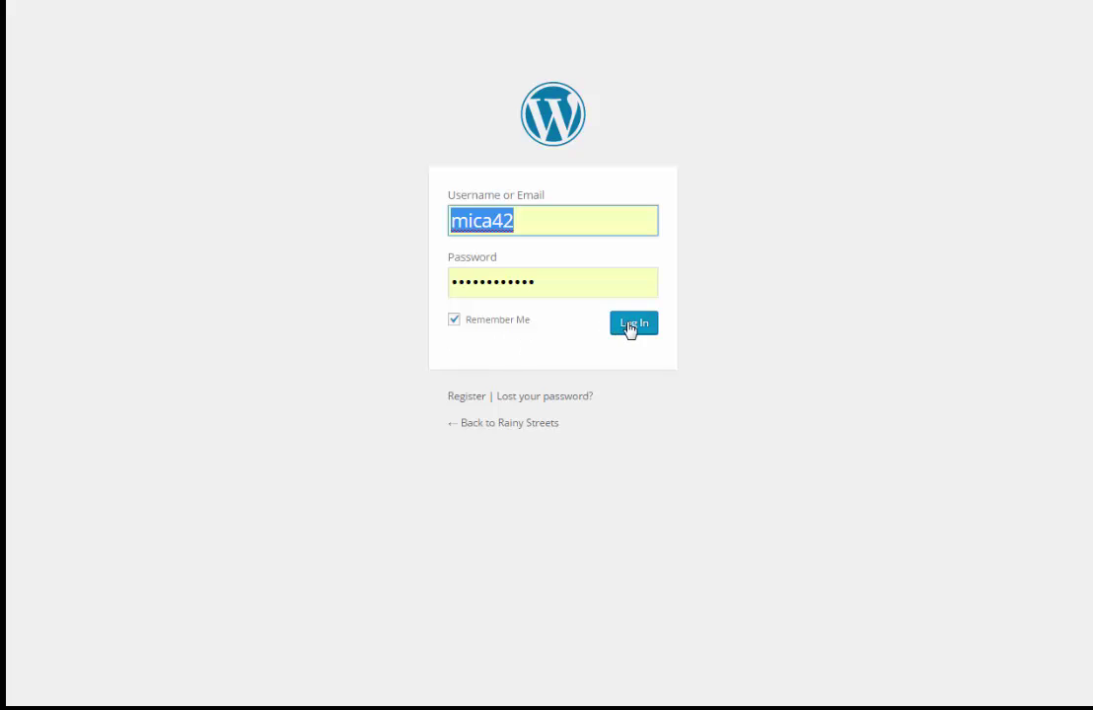
pyautogui.click(633, 326)
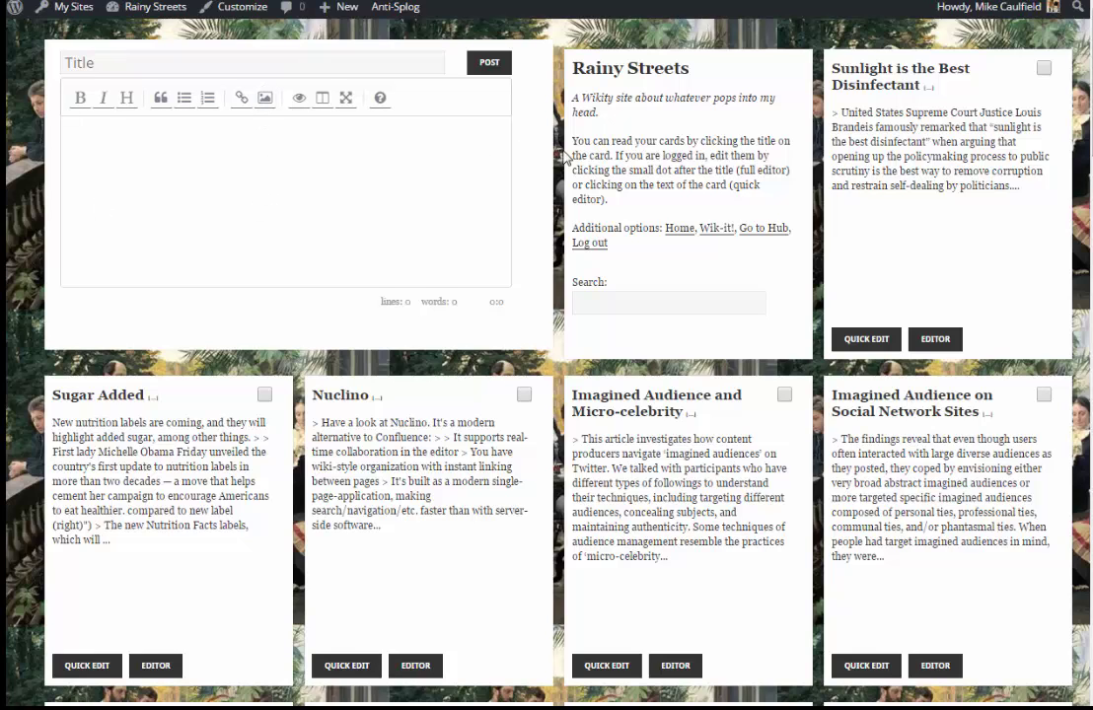
# Leave full-screen mode and maximize the browser window showing the Rainy Streets home page
pyautogui.press('F11')
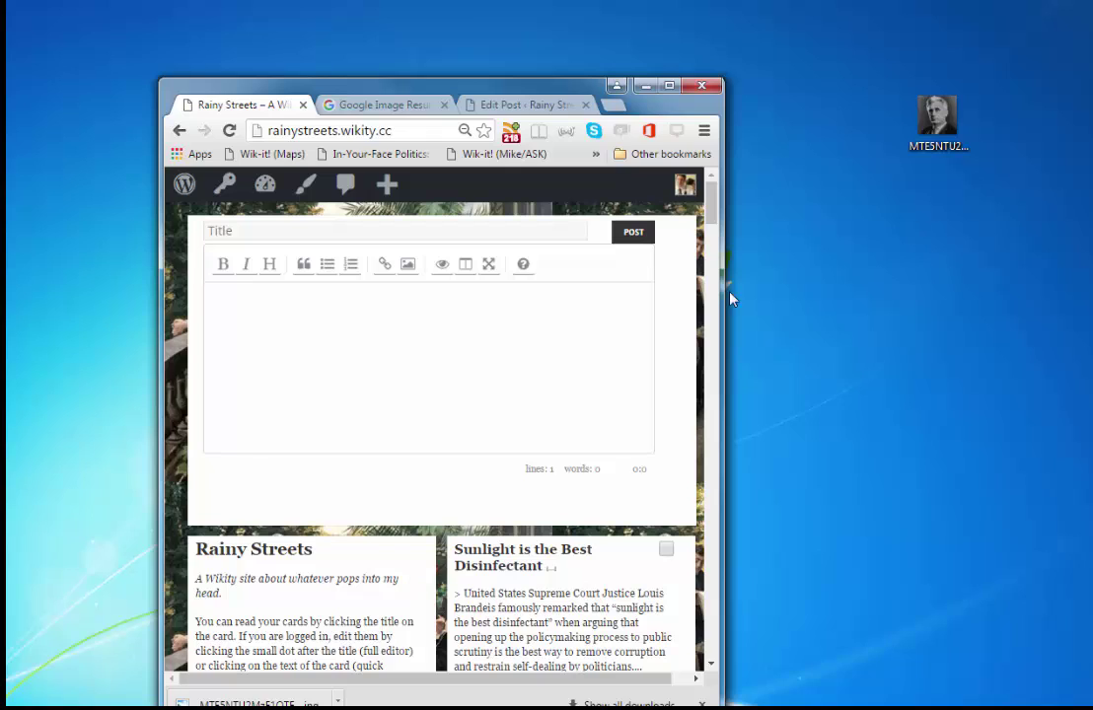
pyautogui.moveTo(709, 220); pyautogui.dragTo(711, 214)
pyautogui.click(670, 90)
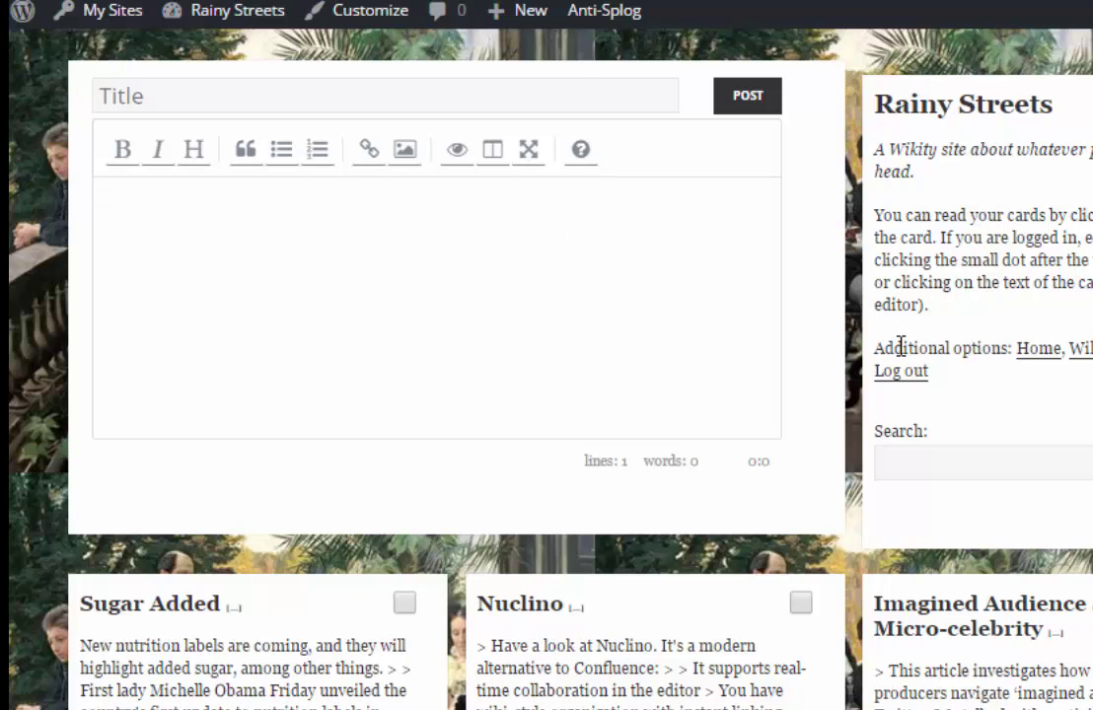
# Write "one", "two" and "three" on separate lines in the body of the new card
pyautogui.write('one')
pyautogui.press('Return')
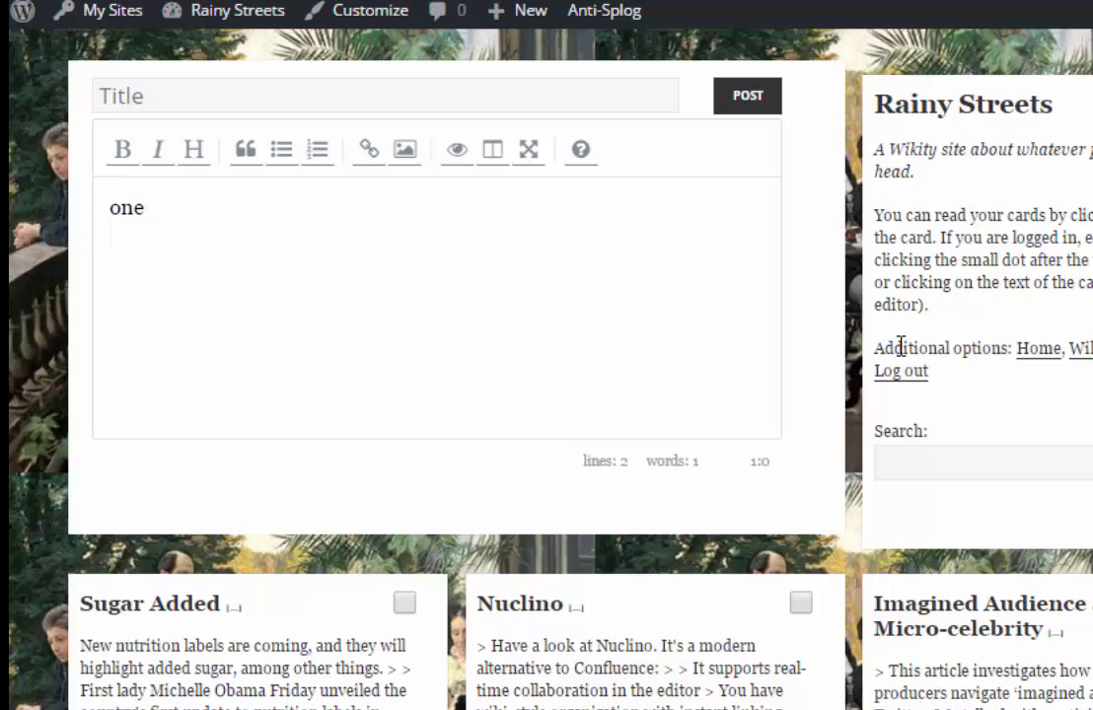
pyautogui.write('two')
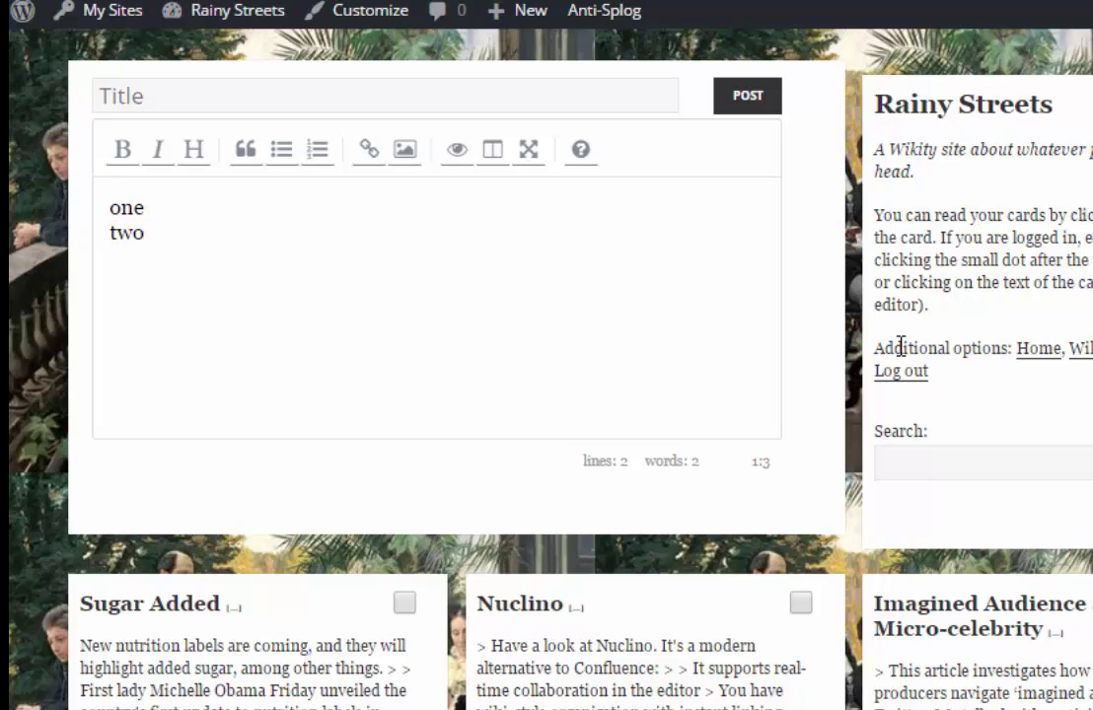
pyautogui.press('Return')
pyautogui.write('th')
pyautogui.press('BackSpace')
pyautogui.write('hree')
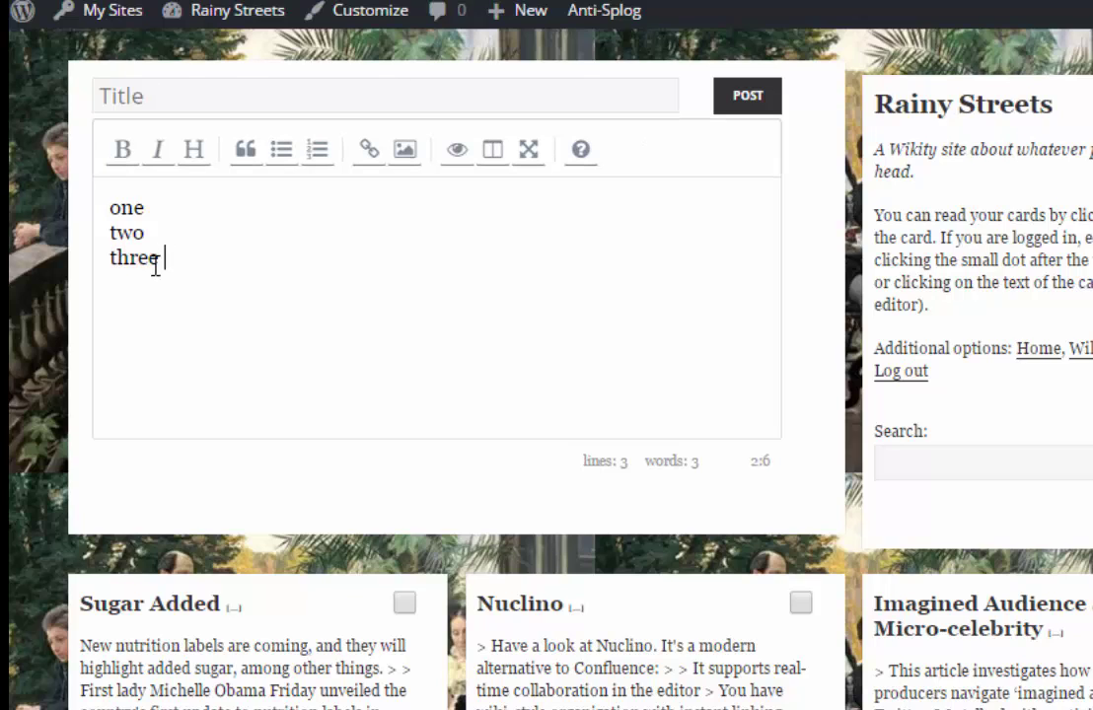
# Format the lines "one", "two" and "three" as a Markdown bulleted list
pyautogui.moveTo(160, 262); pyautogui.dragTo(458, 177)
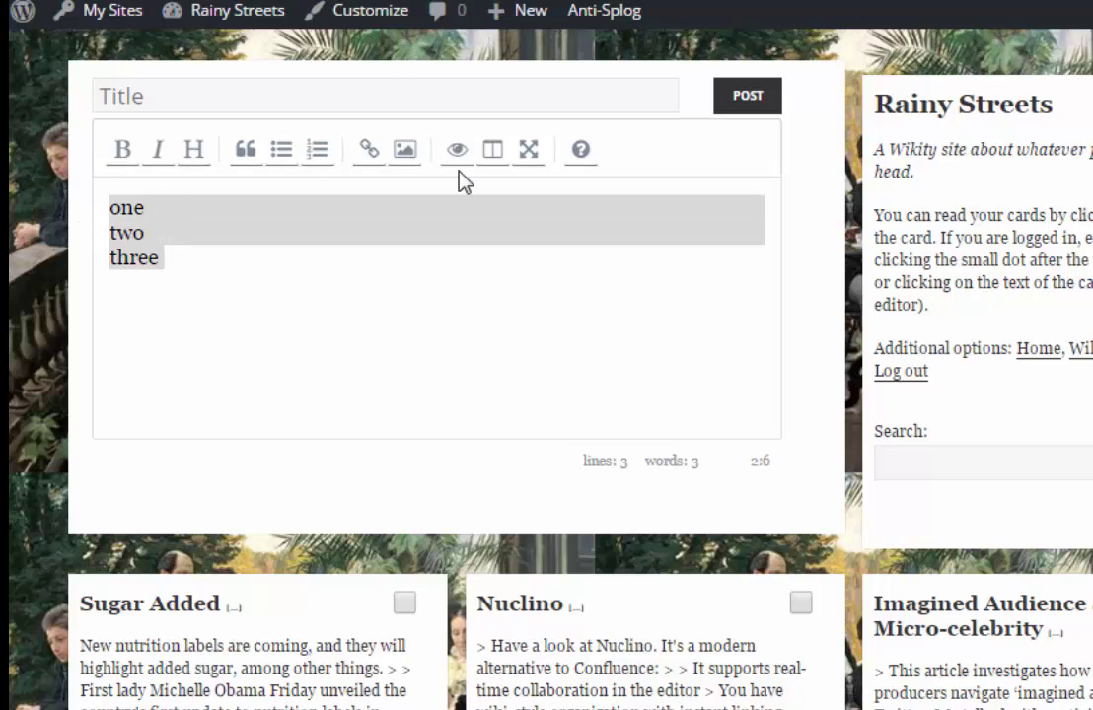
pyautogui.click(282, 149)
pyautogui.click(282, 260)
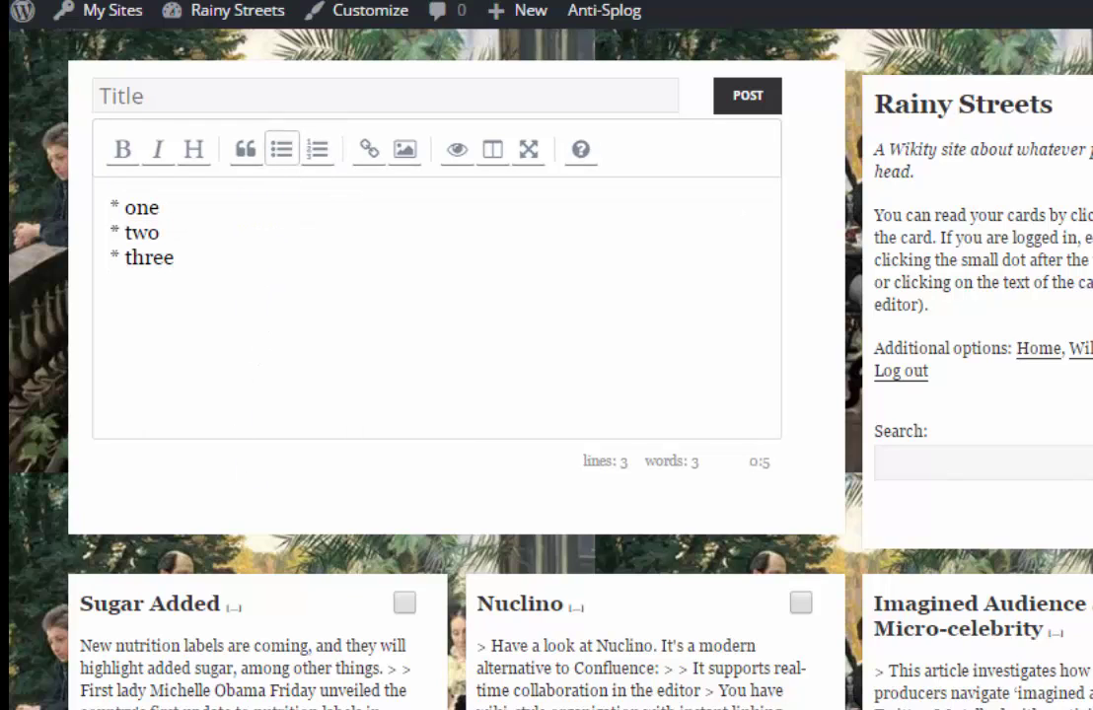
# Add the Markdown bold text "**bold**" below the list, separated by a blank line
pyautogui.press('Return')
pyautogui.press('Return')
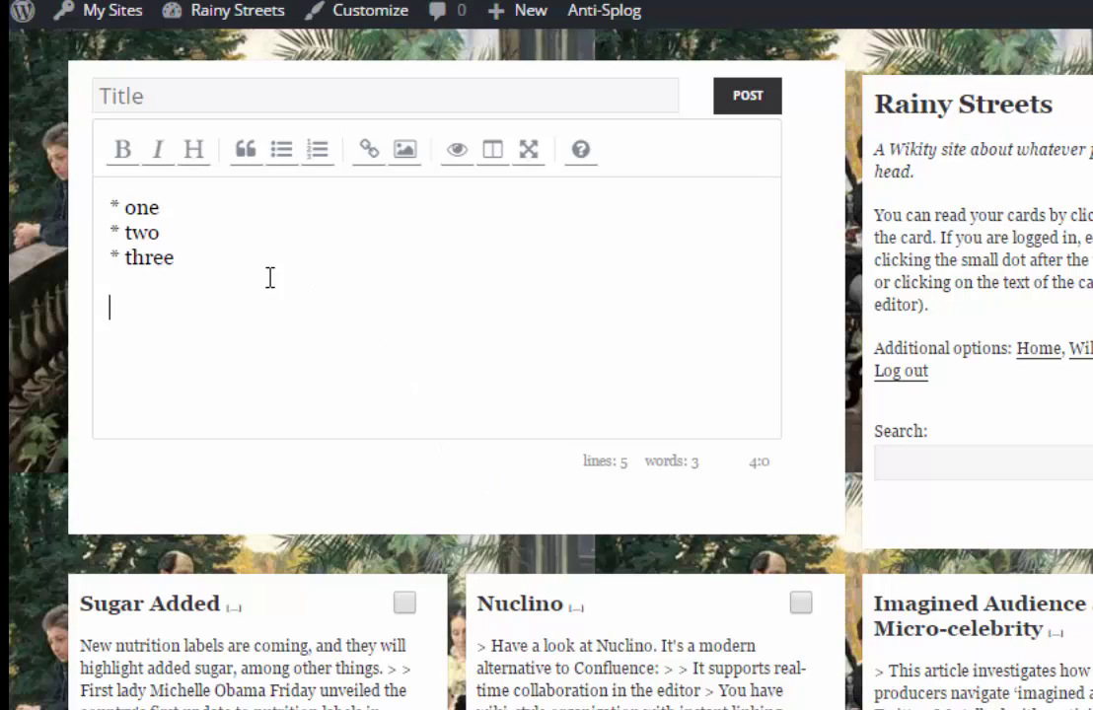
pyautogui.moveTo(109, 207); pyautogui.dragTo(205, 255)
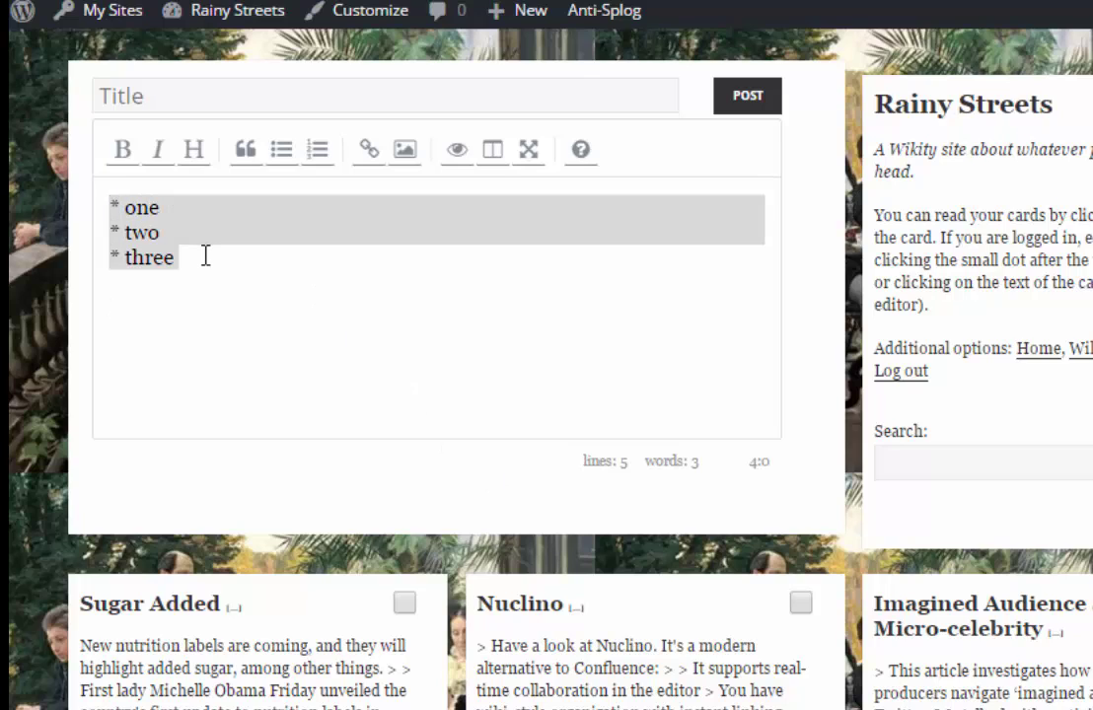
pyautogui.click(206, 257)
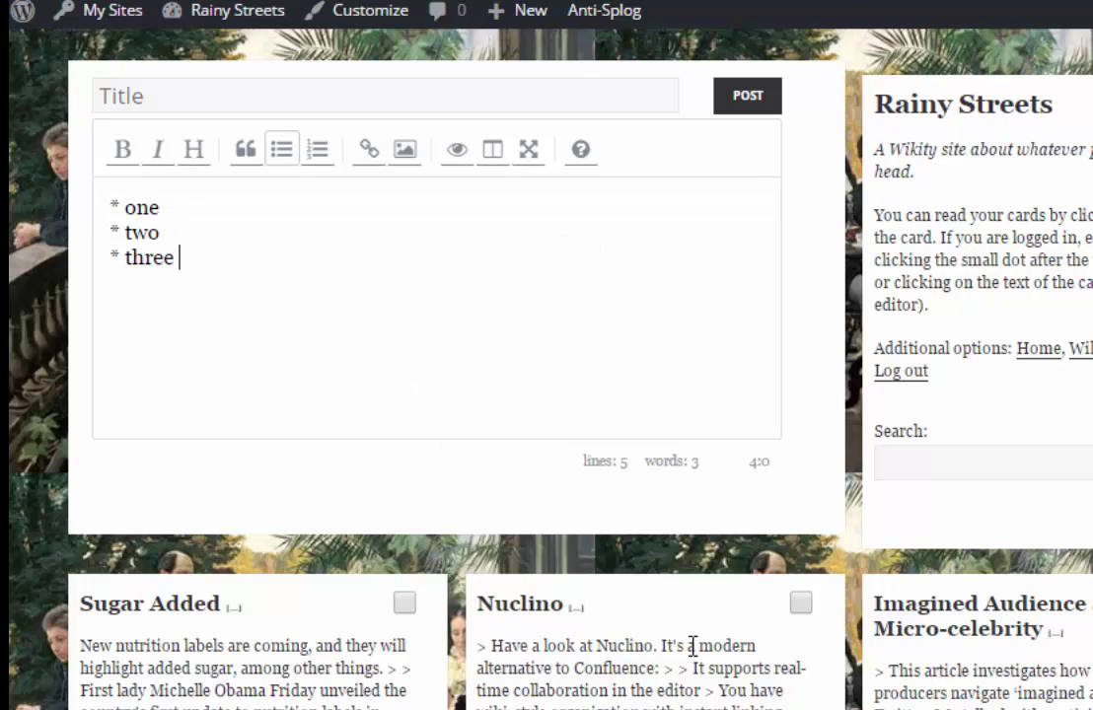
pyautogui.press('Return')
pyautogui.press('Return')
pyautogui.write('**')
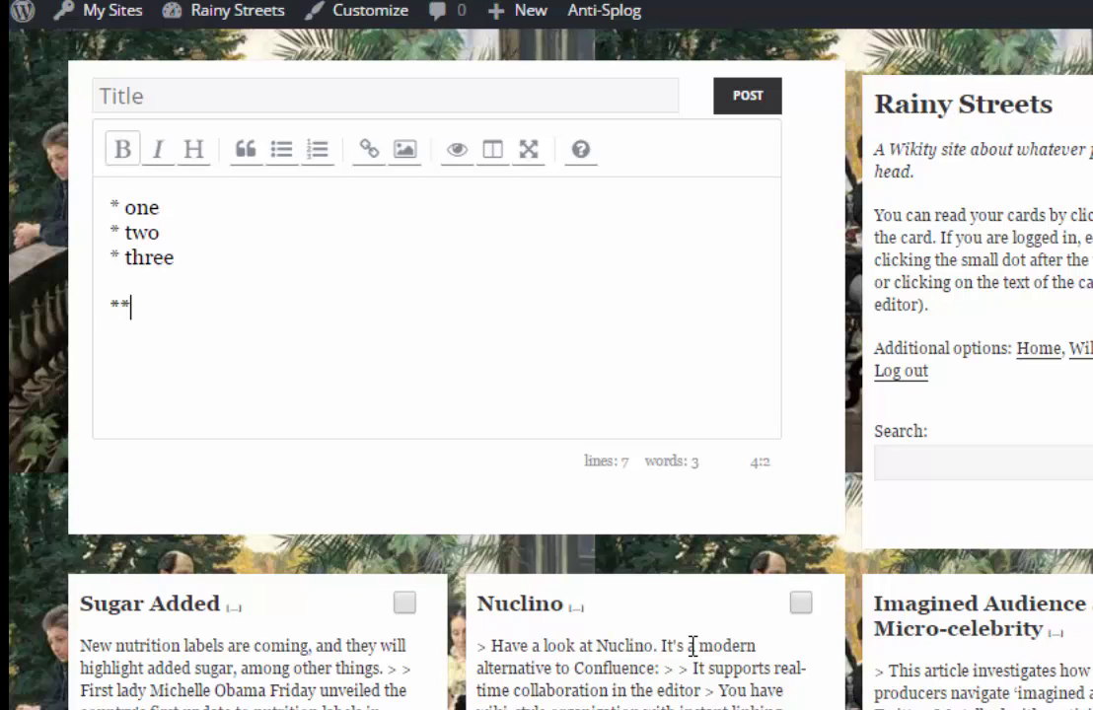
pyautogui.write('bold**')
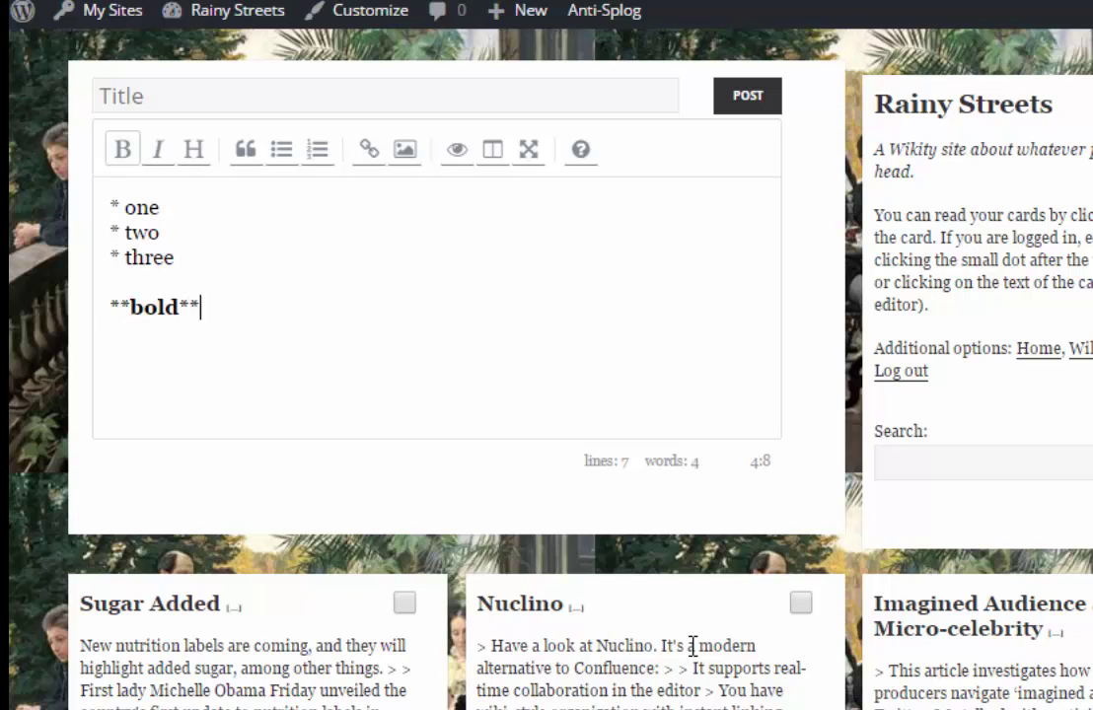
pyautogui.press('Return')
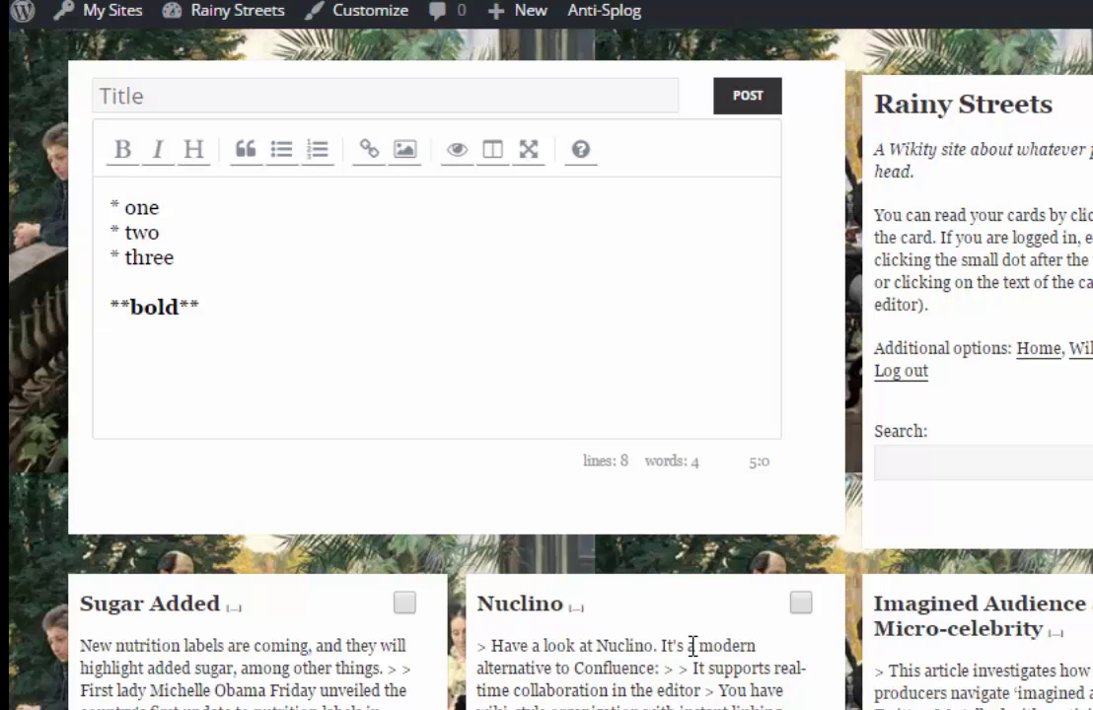
pyautogui.press('Return')
pyautogui.write('[cnn')
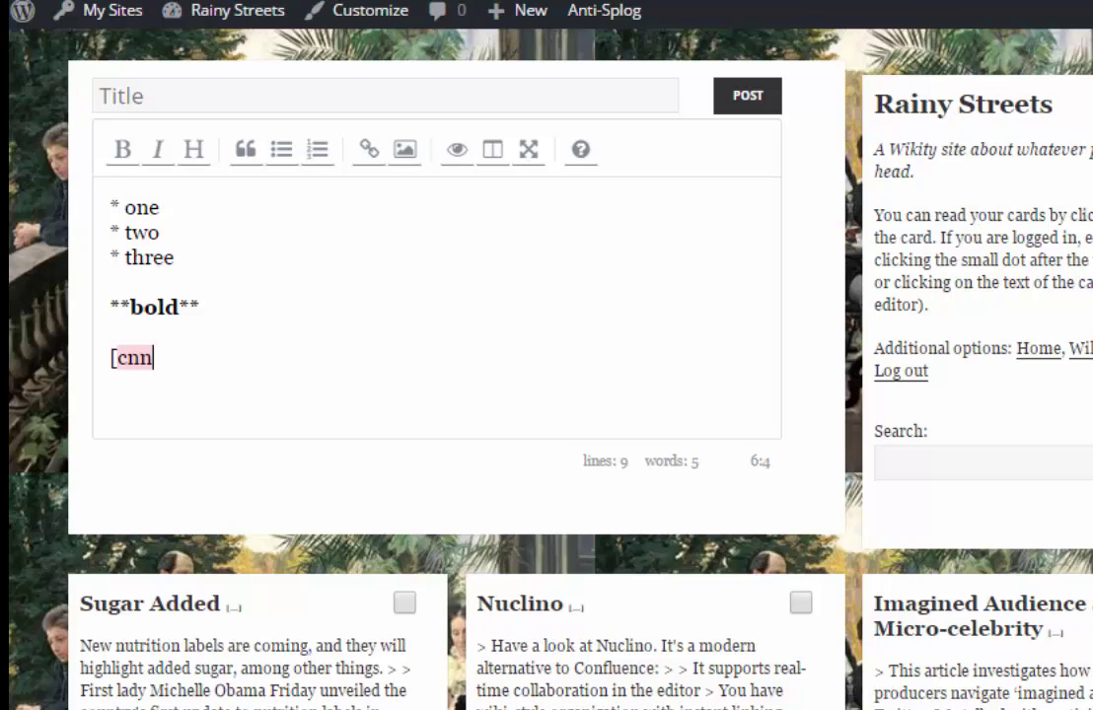
pyautogui.write('](htt')
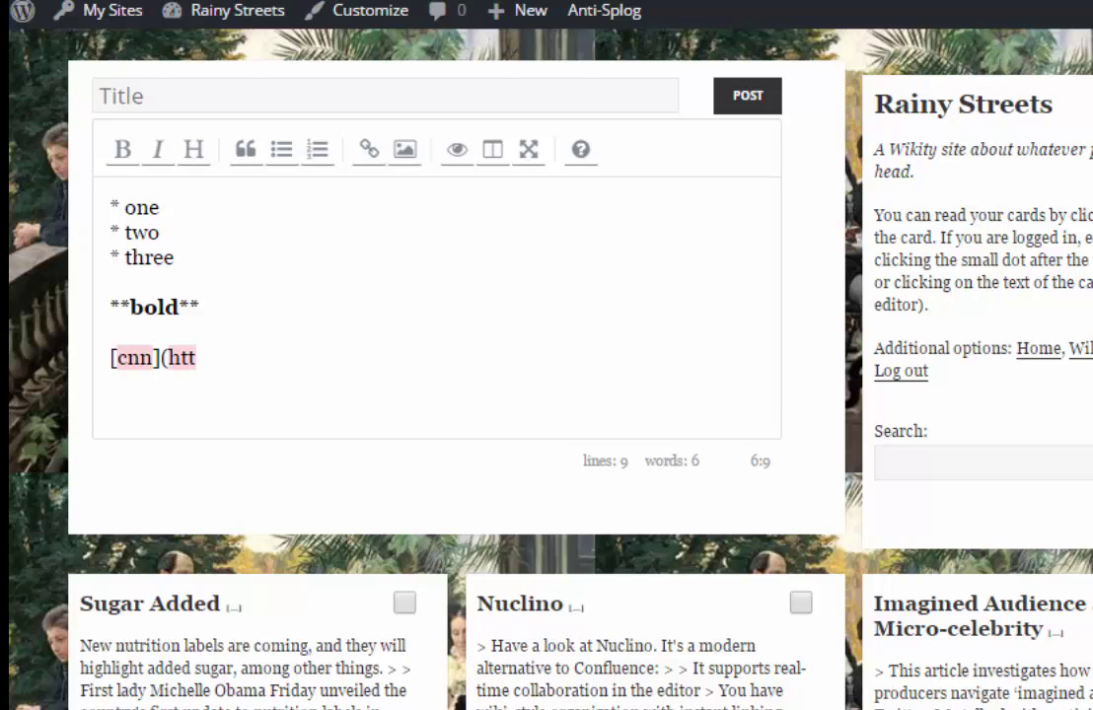
pyautogui.write('t')
pyautogui.press('BackSpace')
pyautogui.write('p://c')
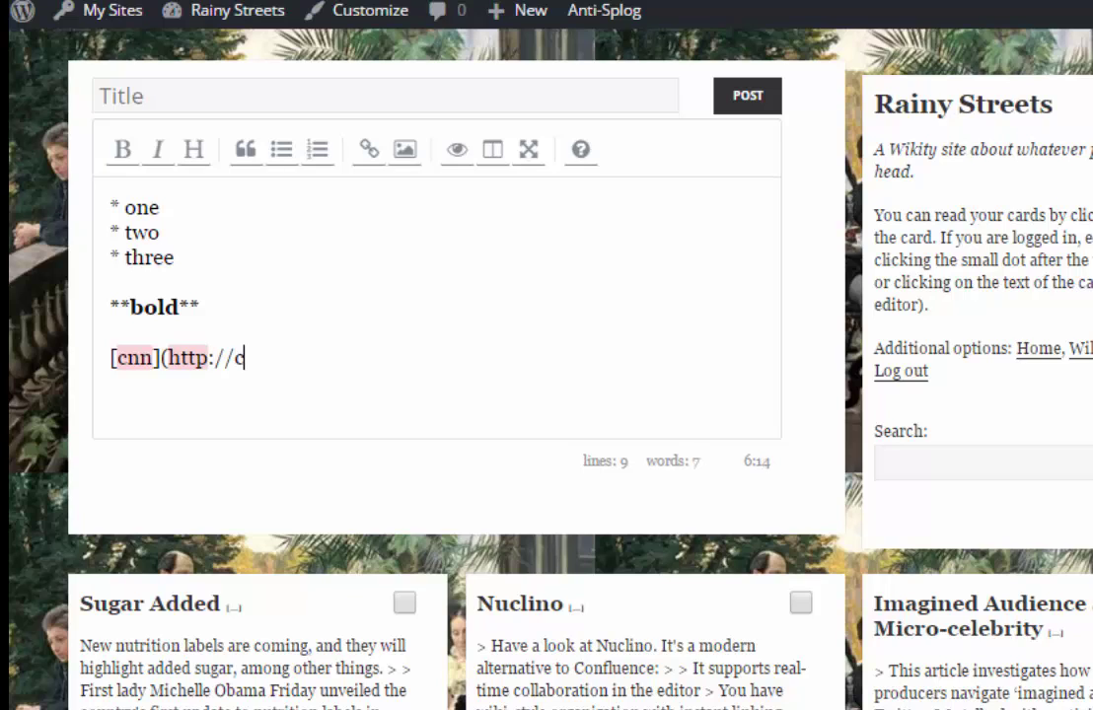
pyautogui.write('nn.com')
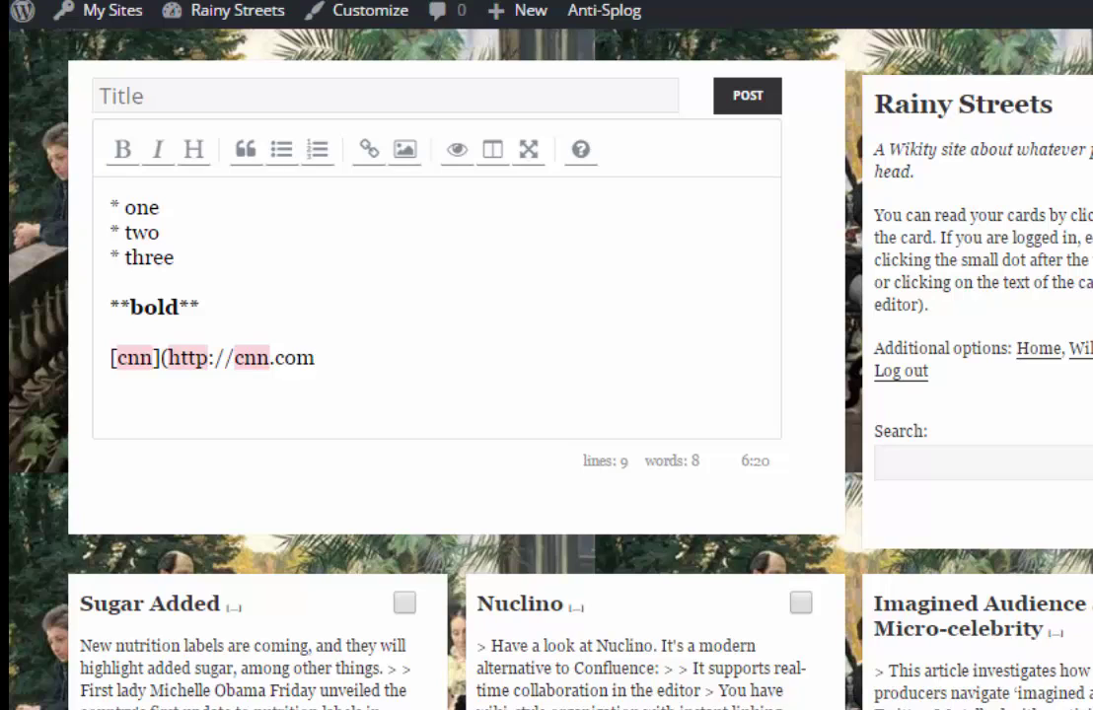
pyautogui.write(')')
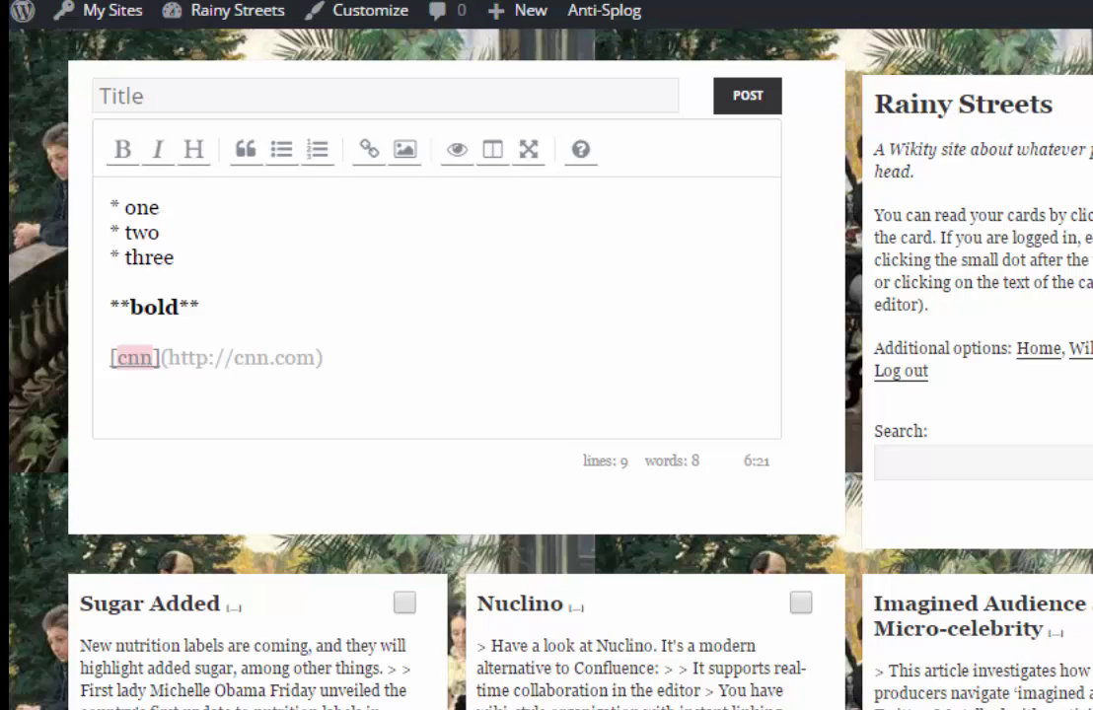
# Preview the formatted card, return to the Markdown source and clear all the body text
pyautogui.click(456, 150)
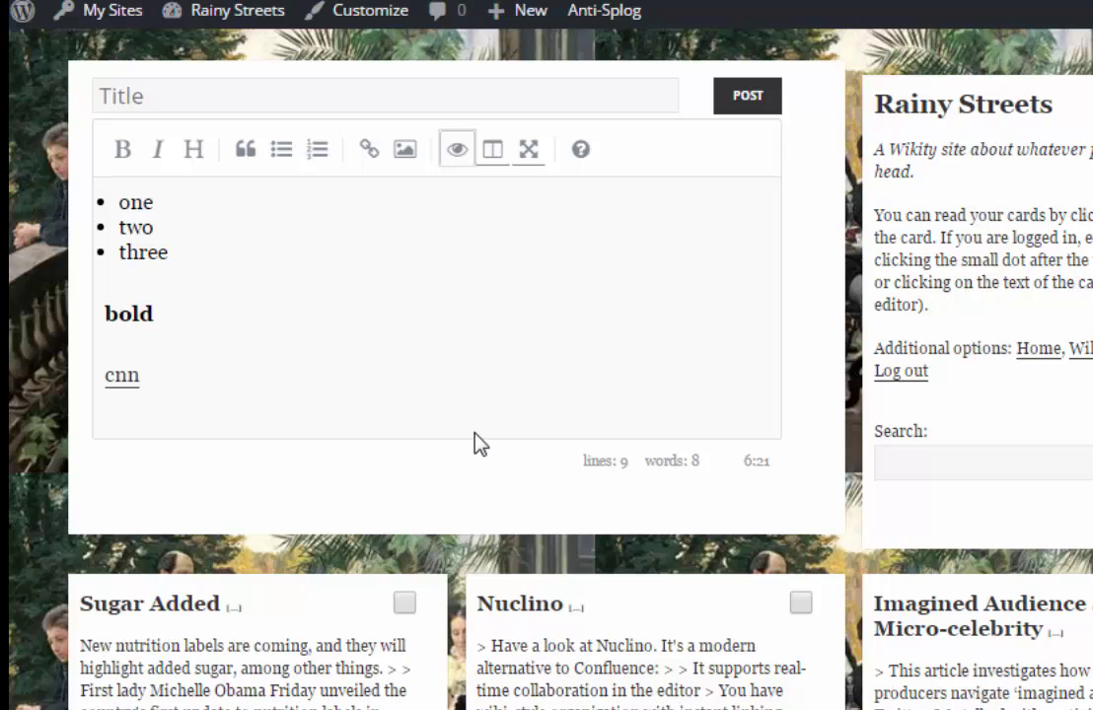
pyautogui.click(457, 150)
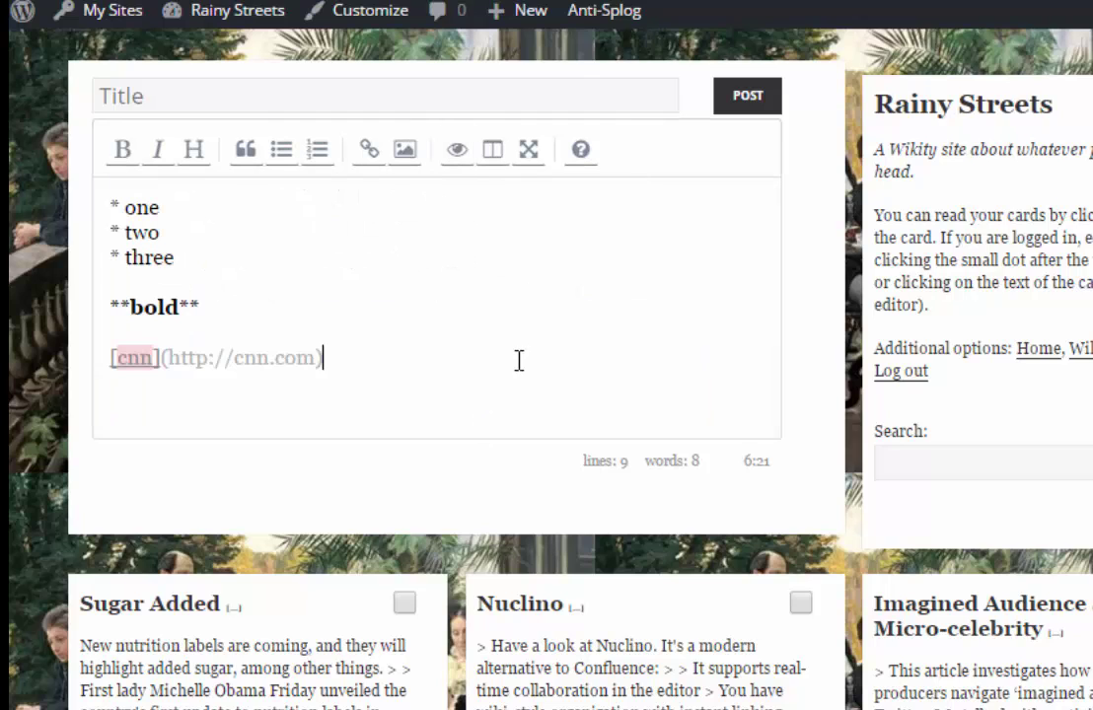
pyautogui.moveTo(518, 360); pyautogui.dragTo(85, 182)
pyautogui.press('BackSpace')
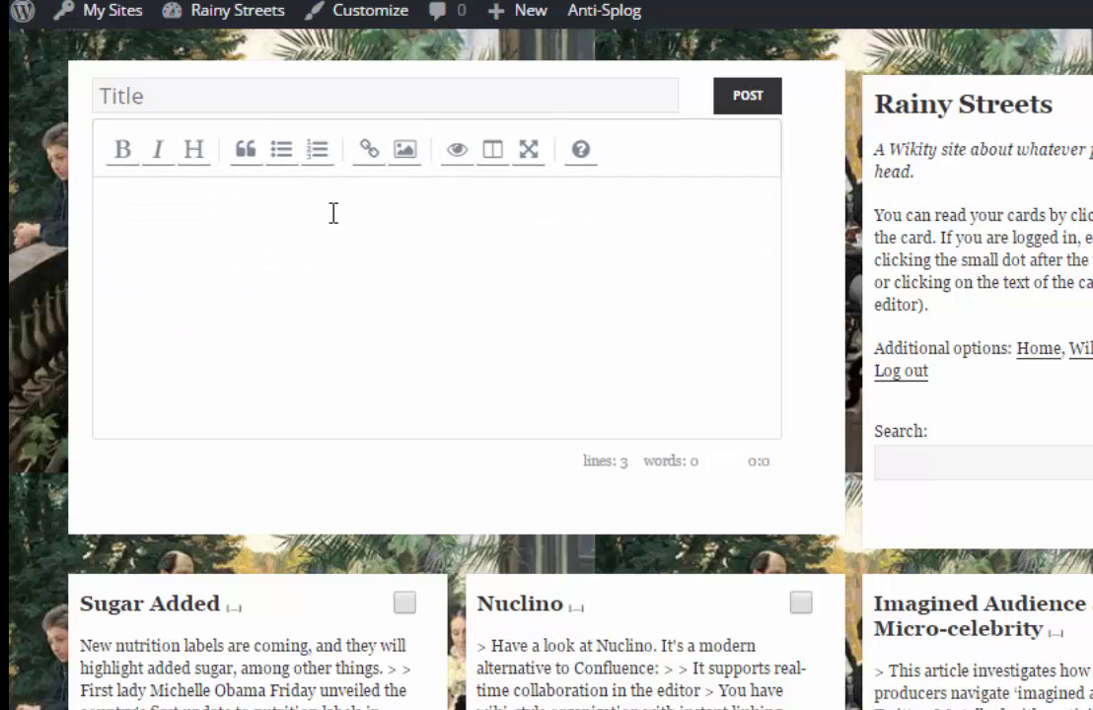
# Insert the skyscraper photo fryscraper-1.jpg from the media library into the new card's body and preview it
pyautogui.click(404, 153)
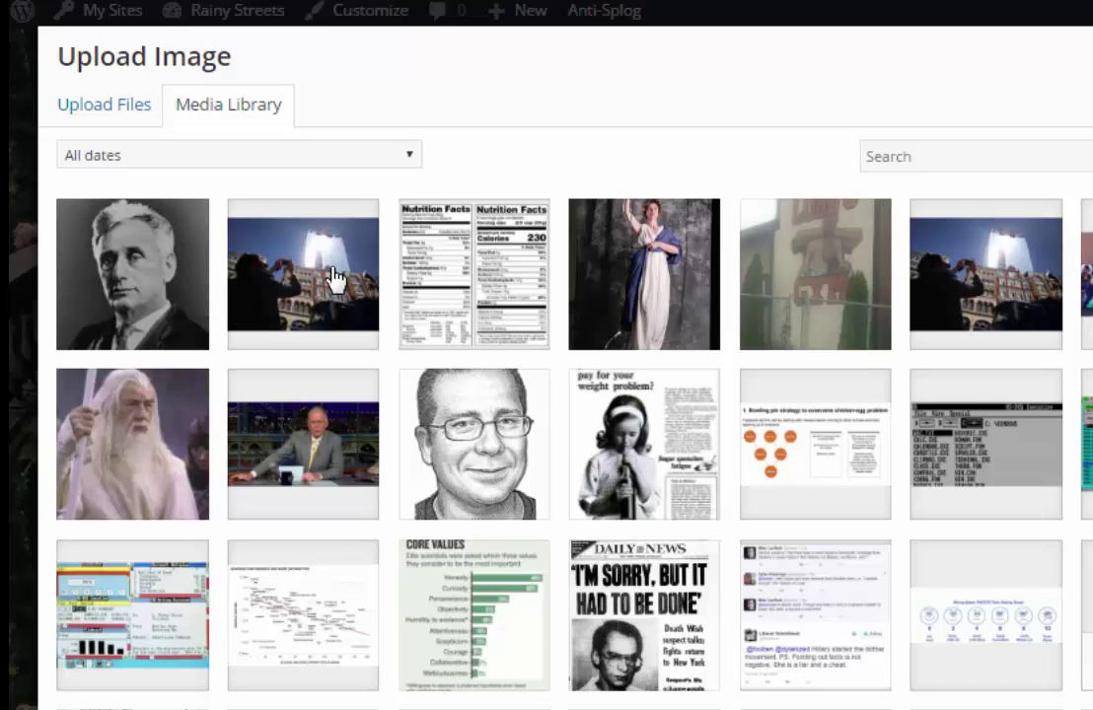
pyautogui.click(336, 280)
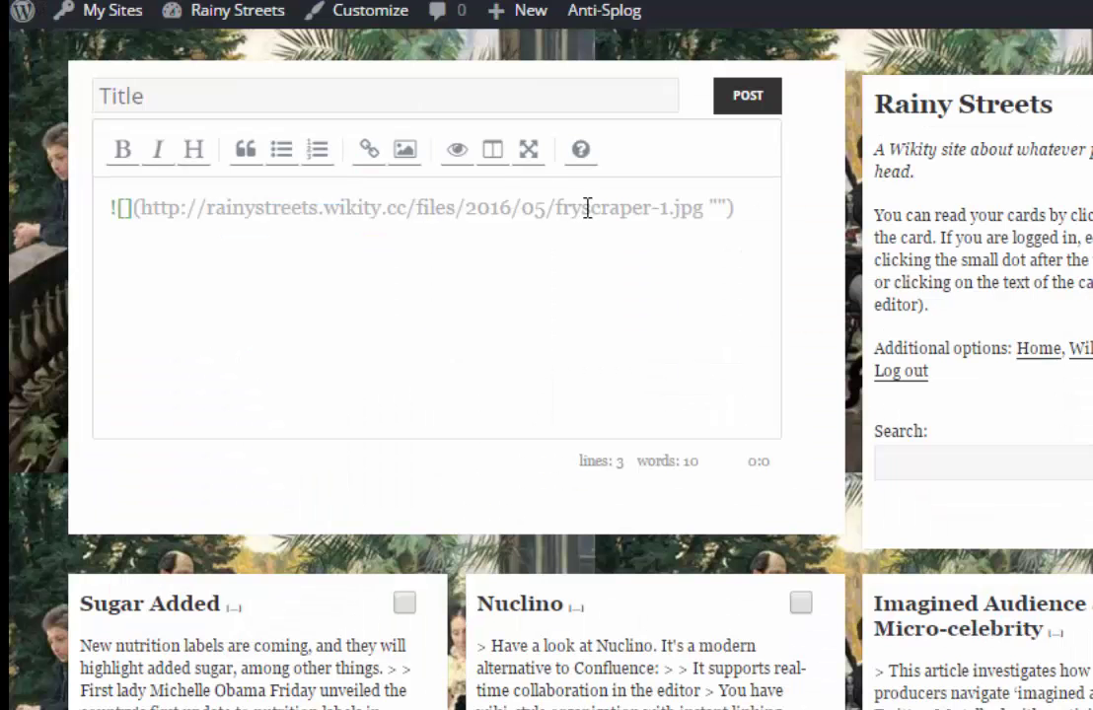
pyautogui.click(457, 149)
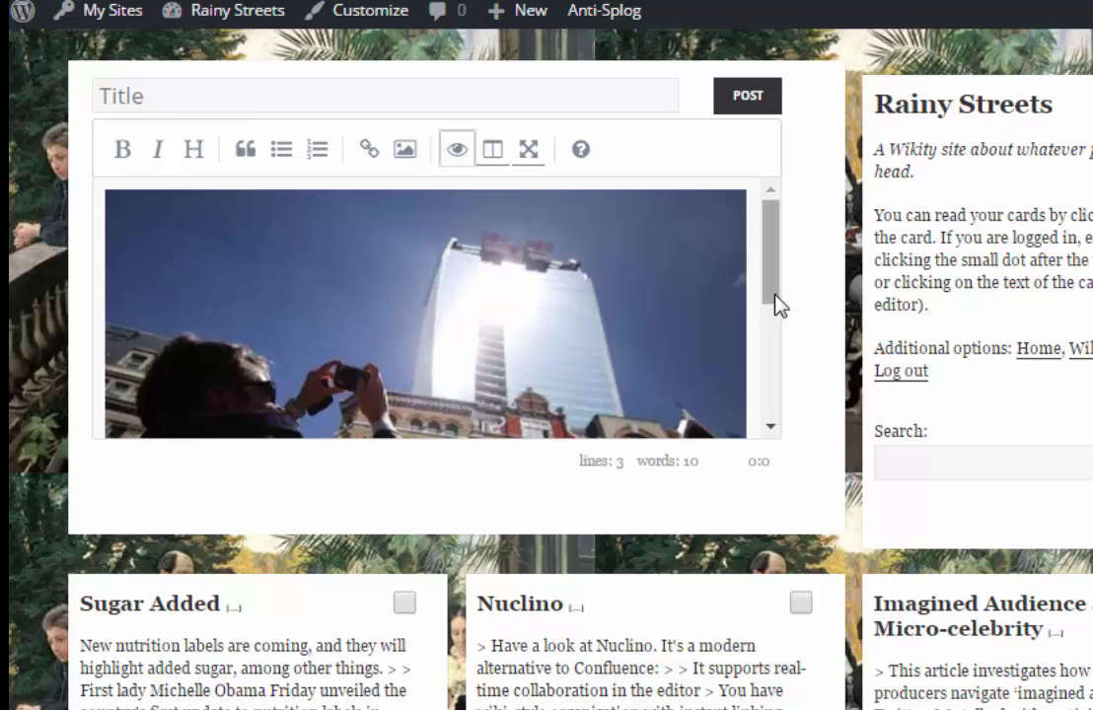
pyautogui.scroll(-5, 778, 383)
pyautogui.scroll(5, 764, 222)
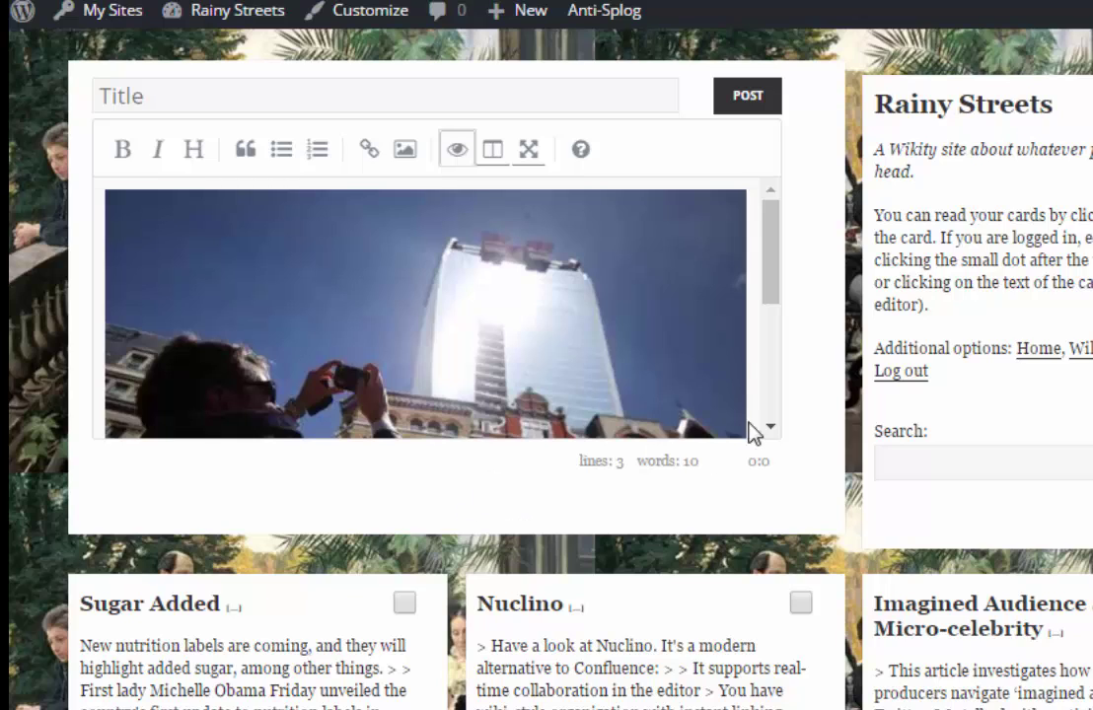
# Return the card from preview to its Markdown source, and open and close the editor's help page
pyautogui.click(649, 96)
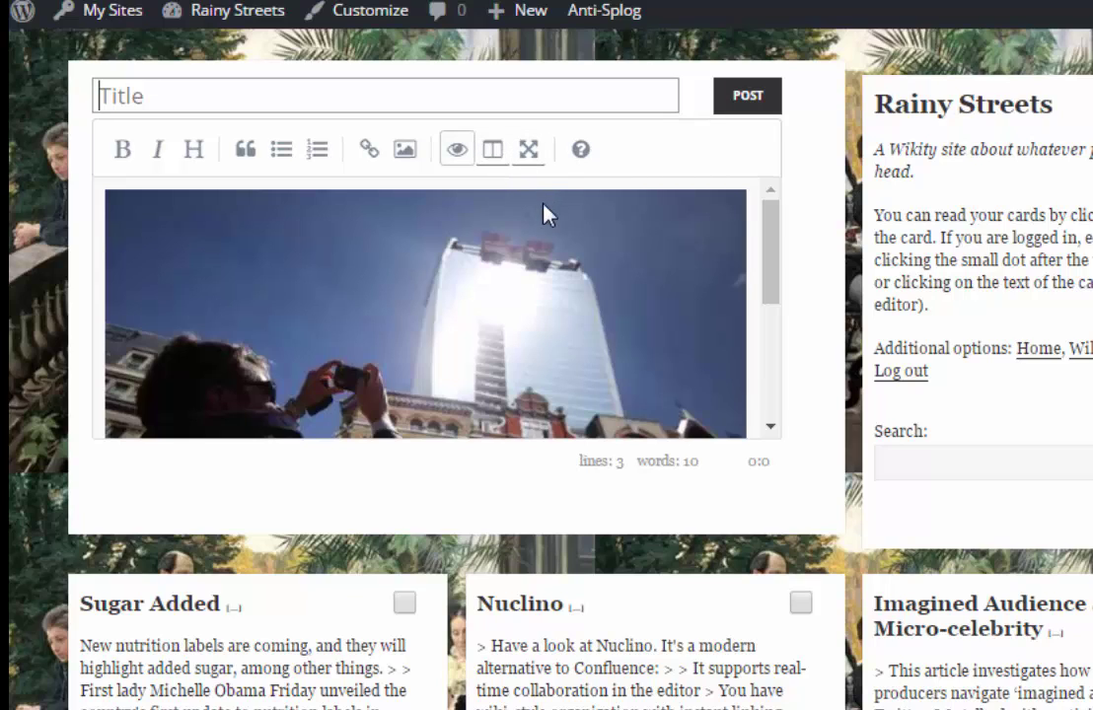
pyautogui.click(581, 151)
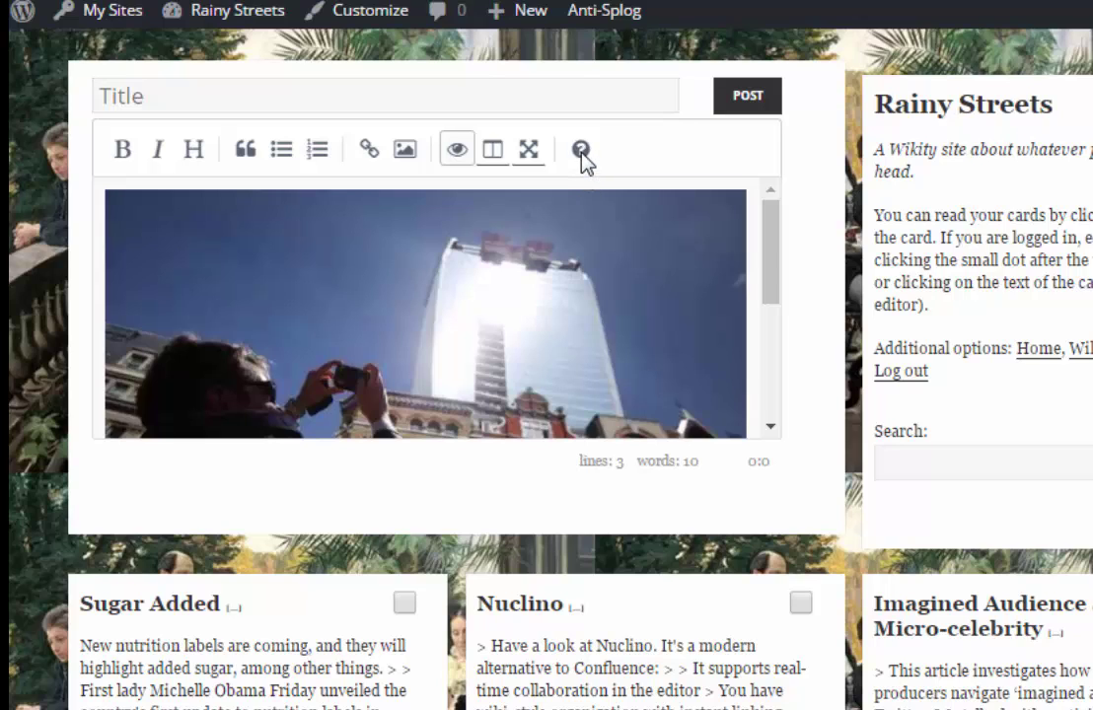
pyautogui.click(471, 165)
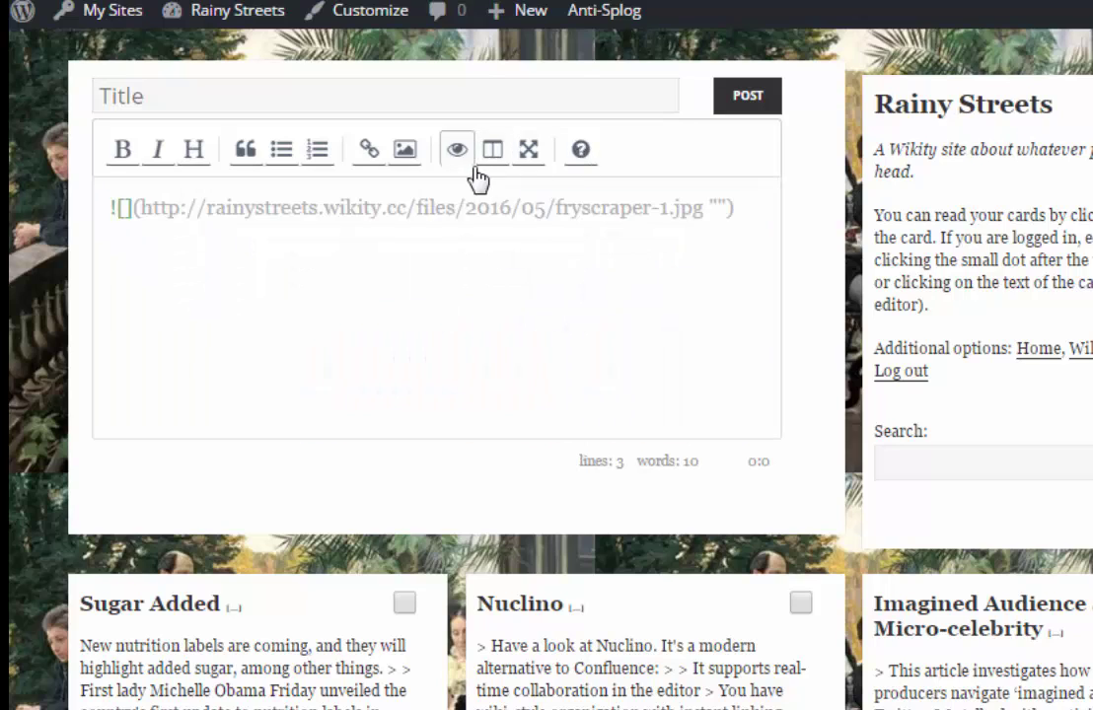
pyautogui.click(580, 150)
pyautogui.hotkey('ctrl', 'w')
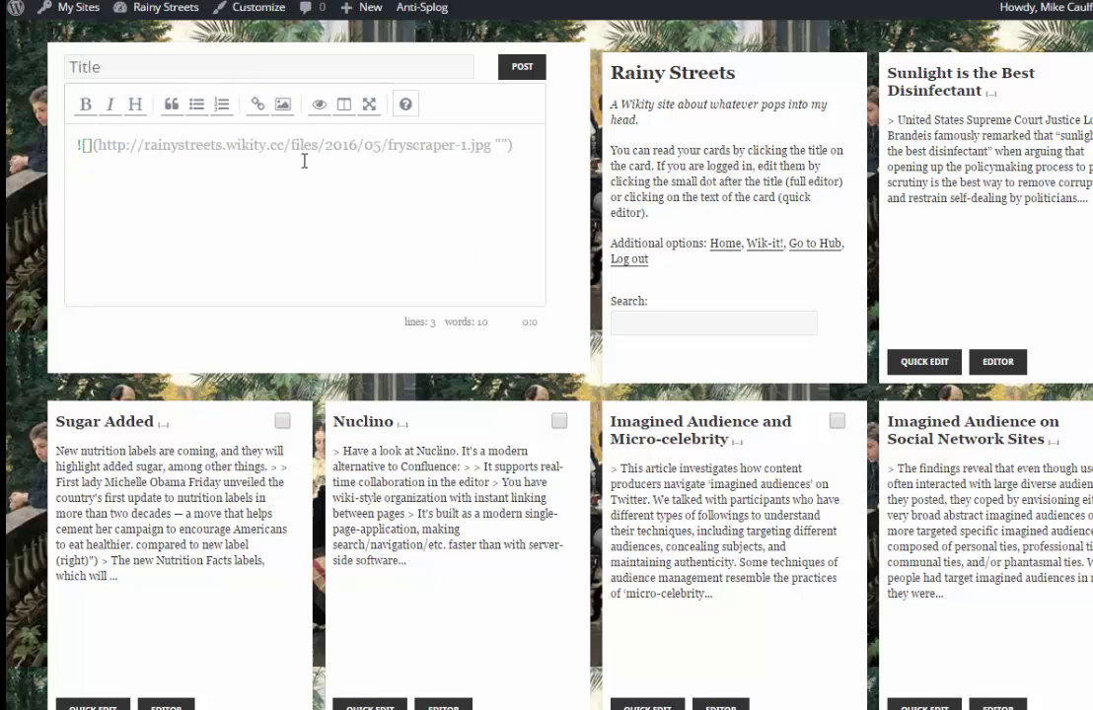
# Open the "Sunlight is the Best Disinfectant" card for quick editing and insert the black-and-white portrait of Brandeis from the media library above its text
pyautogui.click(998, 363)
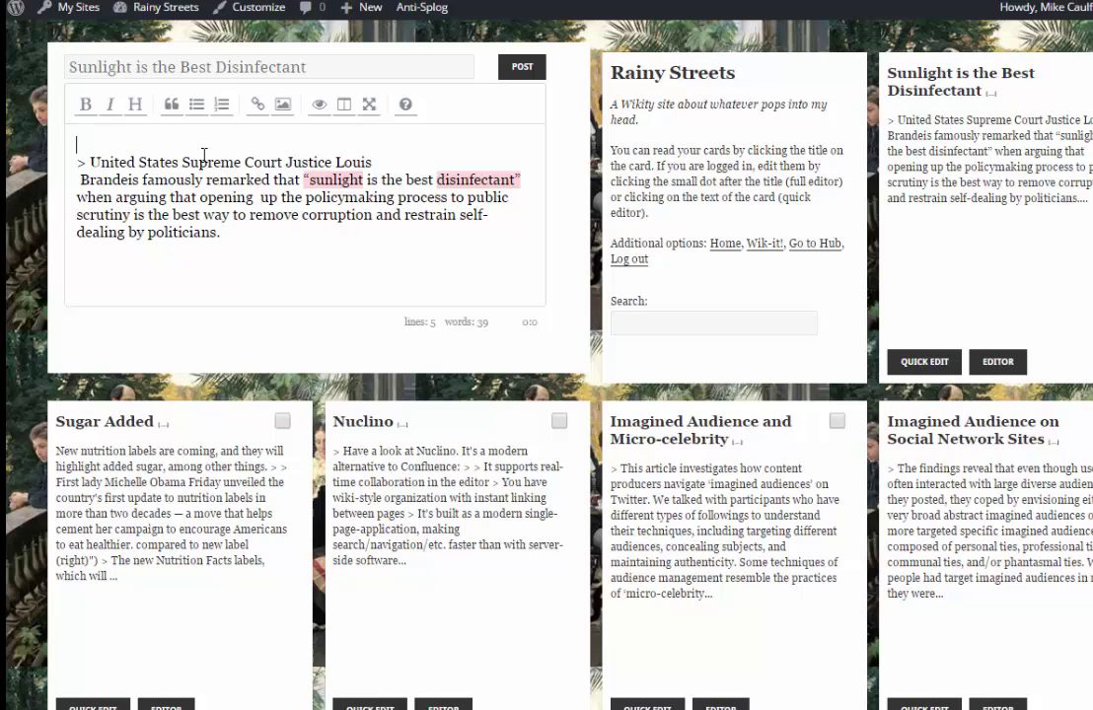
pyautogui.click(282, 104)
pyautogui.click(86, 167)
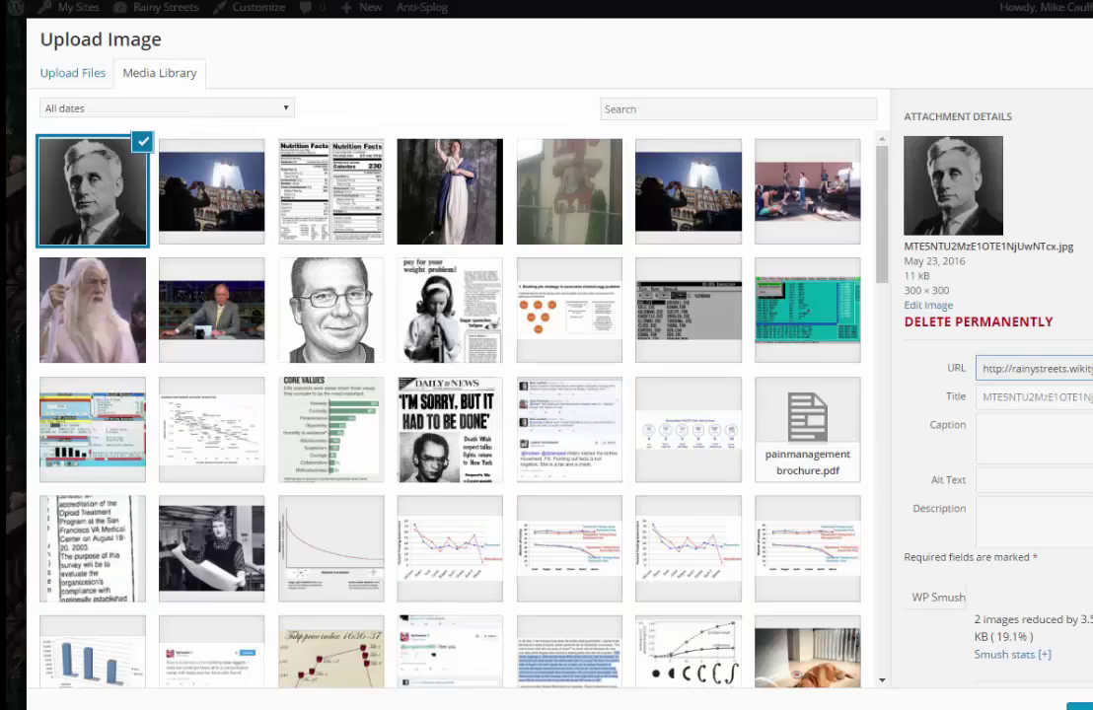
pyautogui.click(1081, 706)
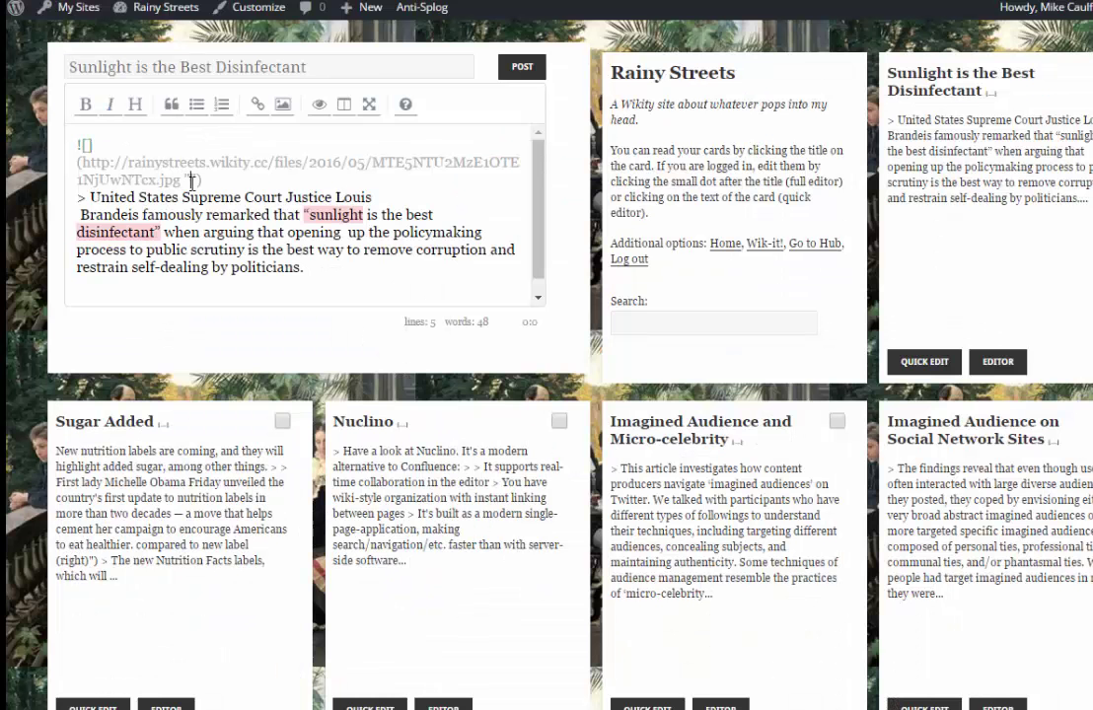
# Give the portrait the caption "Louis Brandeis", add a blank line below the image code and post the card
pyautogui.write('Louis Brandies')
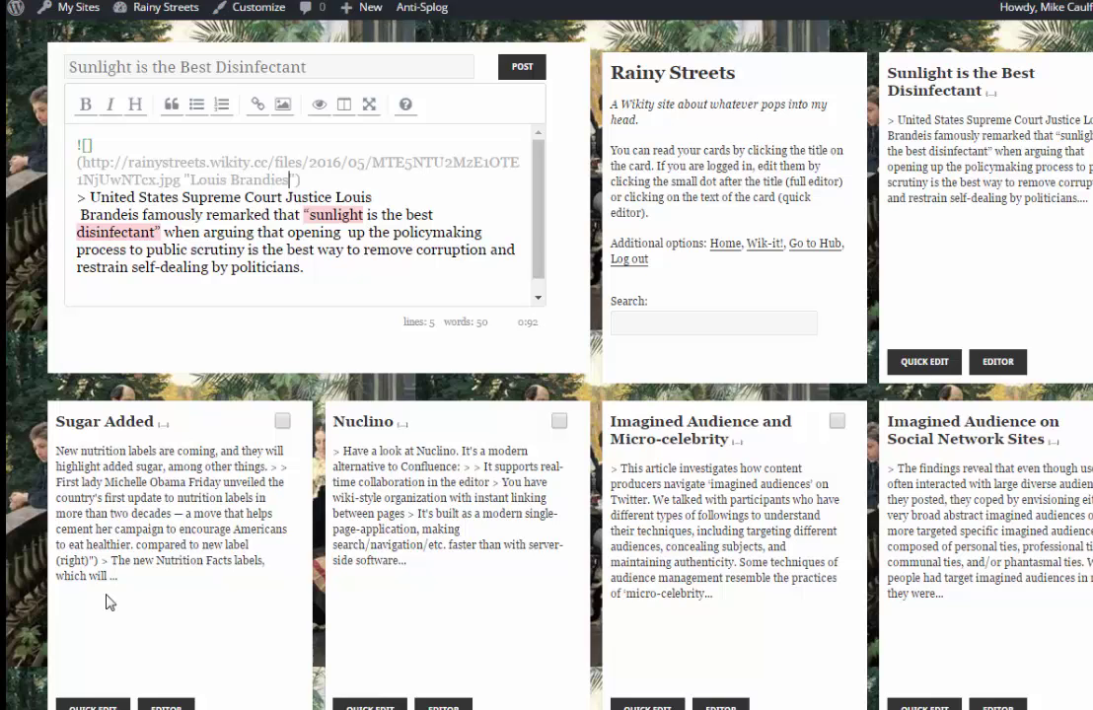
pyautogui.press('BackSpace')
pyautogui.press('BackSpace')
pyautogui.press('BackSpace')
pyautogui.write('eis')
pyautogui.press('Return')
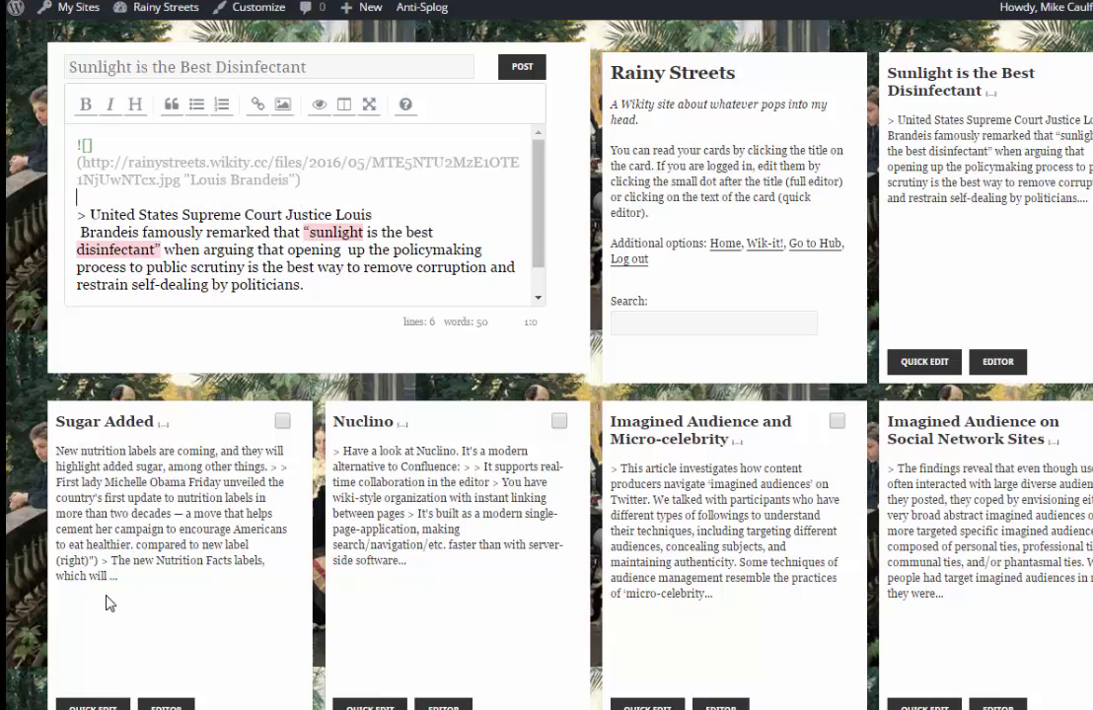
pyautogui.click(537, 73)
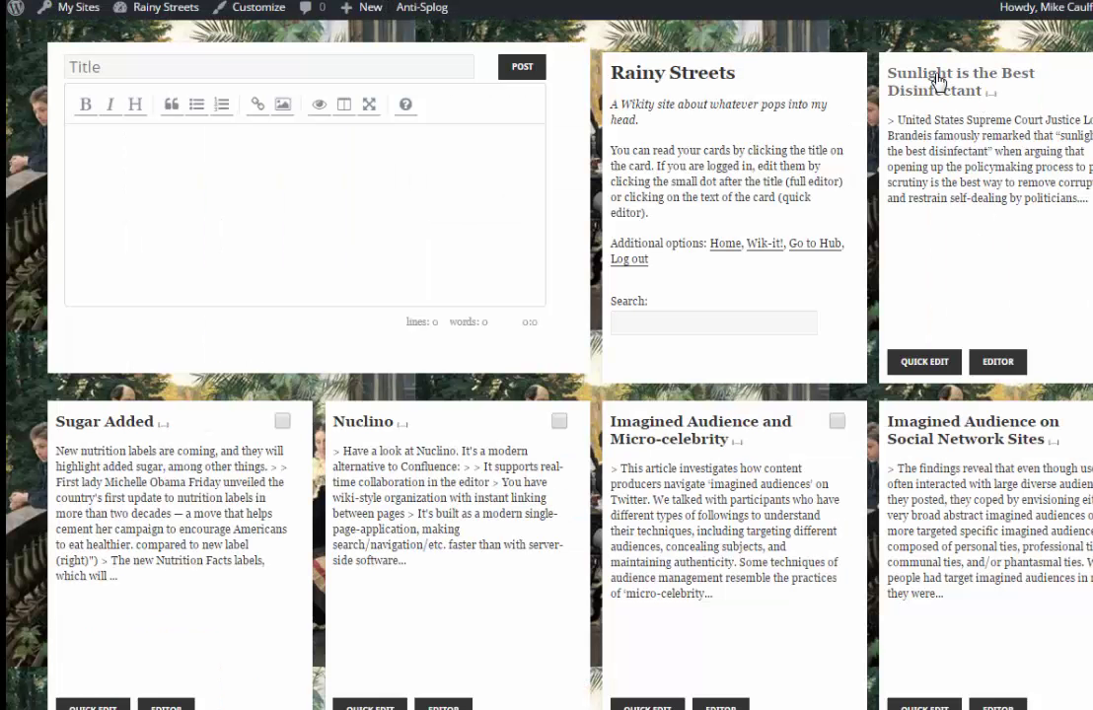
# View the published "Sunlight is the Best Disinfectant" page, return to the cards and check this card's preview in the full editor
pyautogui.click(937, 84)
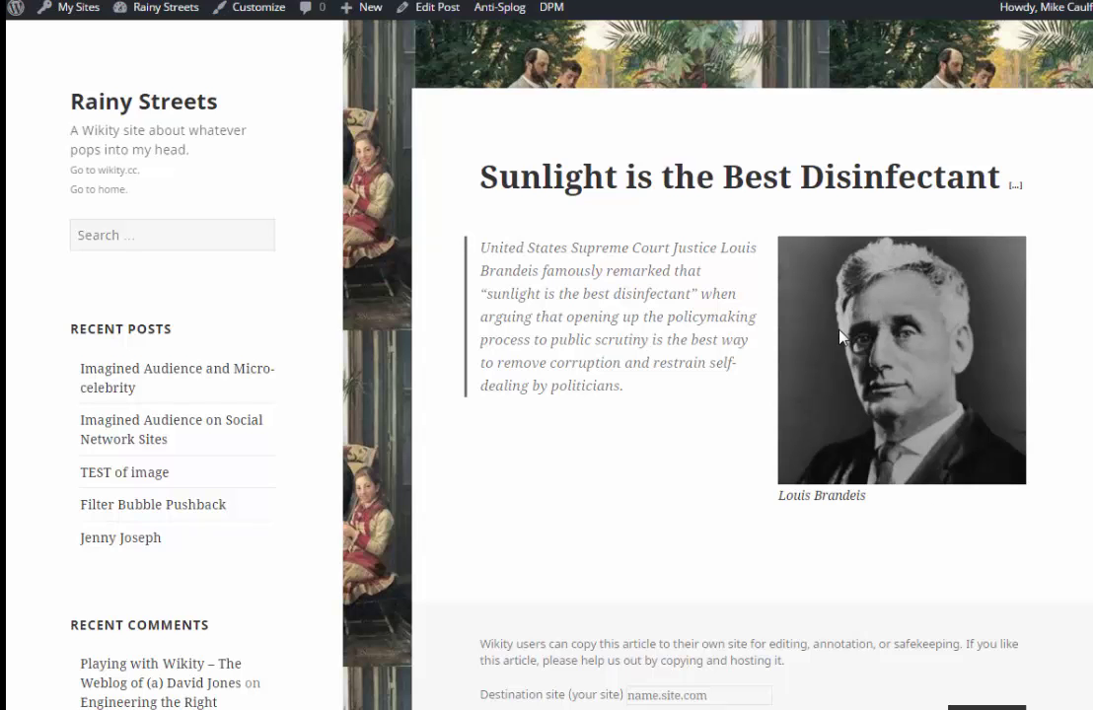
pyautogui.hotkey('alt', 'Left')
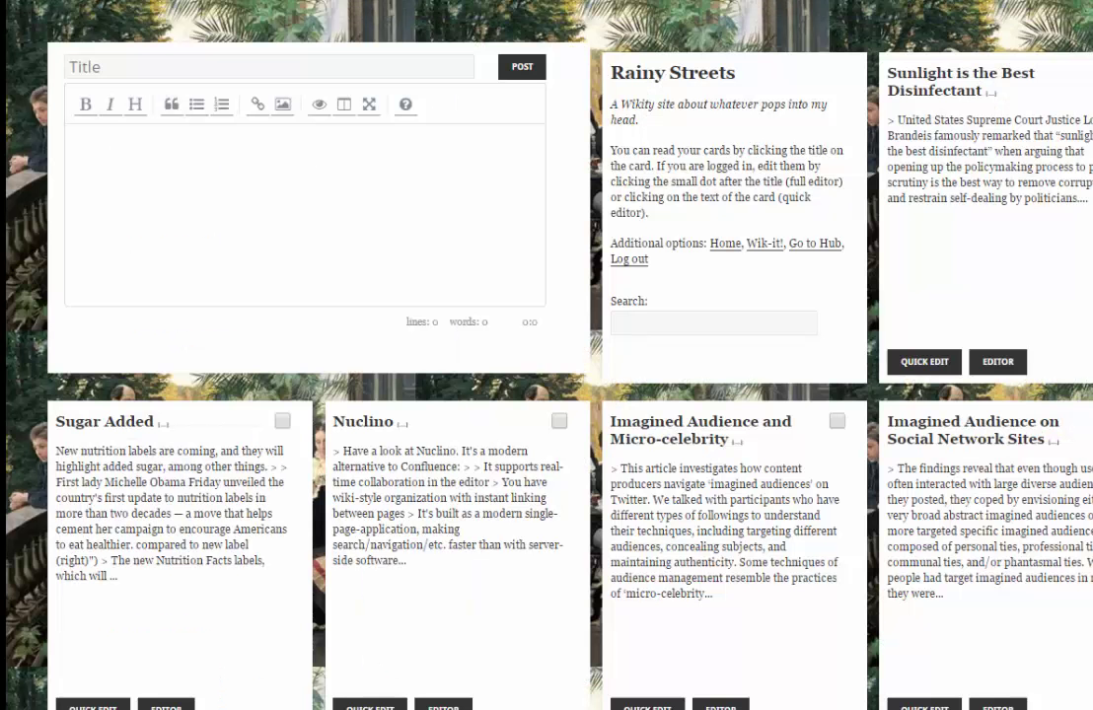
pyautogui.click(997, 361)
pyautogui.click(319, 104)
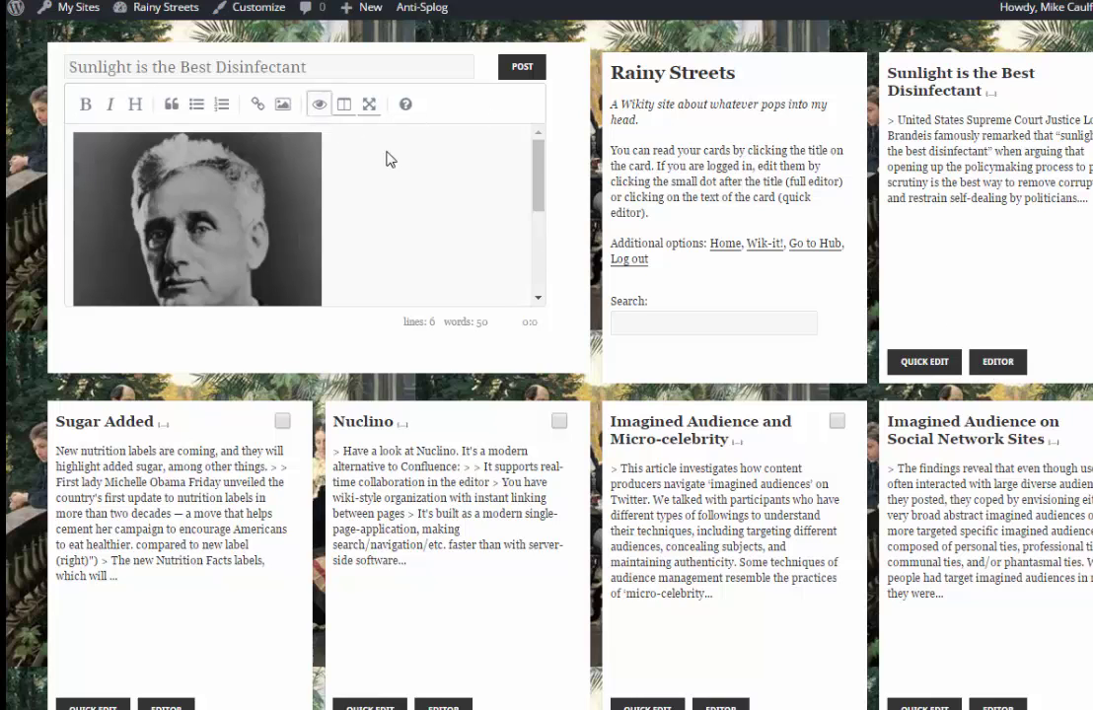
pyautogui.moveTo(533, 170); pyautogui.dragTo(553, 147)
pyautogui.click(318, 105)
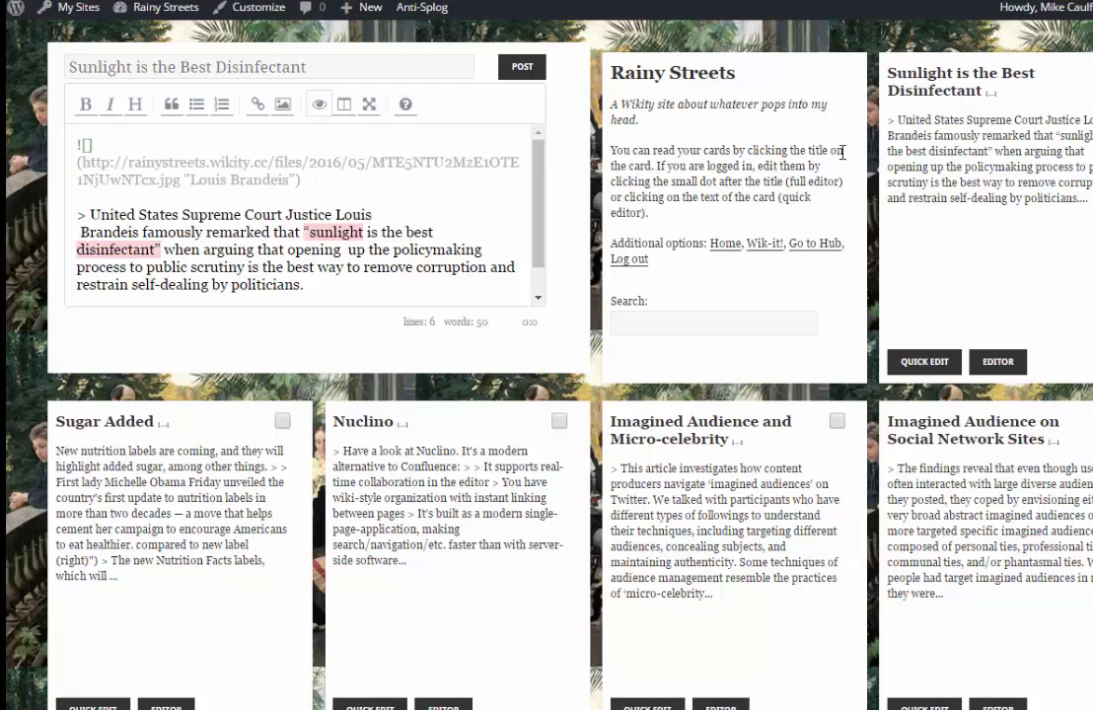
# Open the "Sunlight is the Best Disinfectant" card's text for quick editing and cancel without saving
pyautogui.click(898, 119)
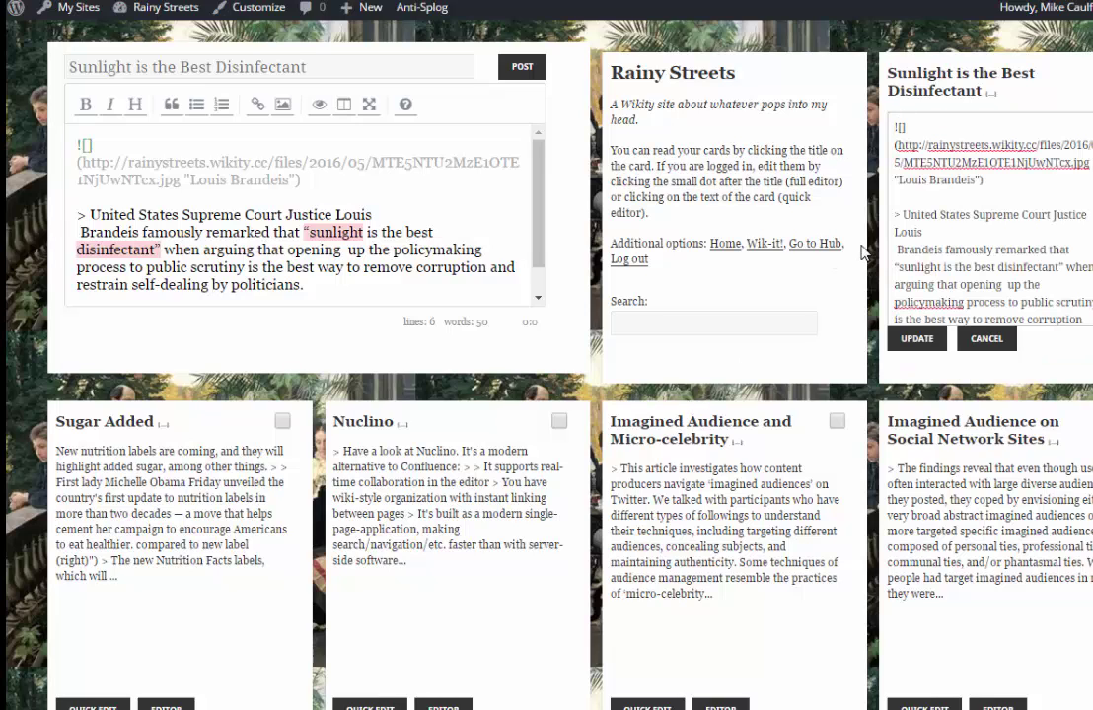
pyautogui.click(984, 340)
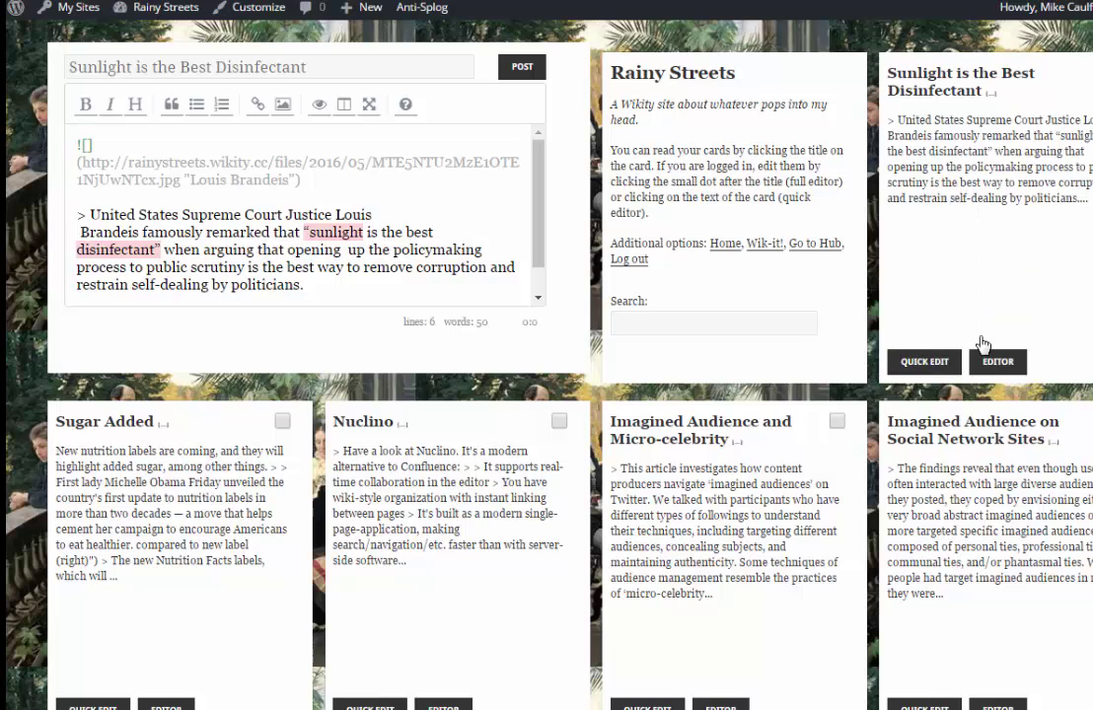
pyautogui.click(925, 362)
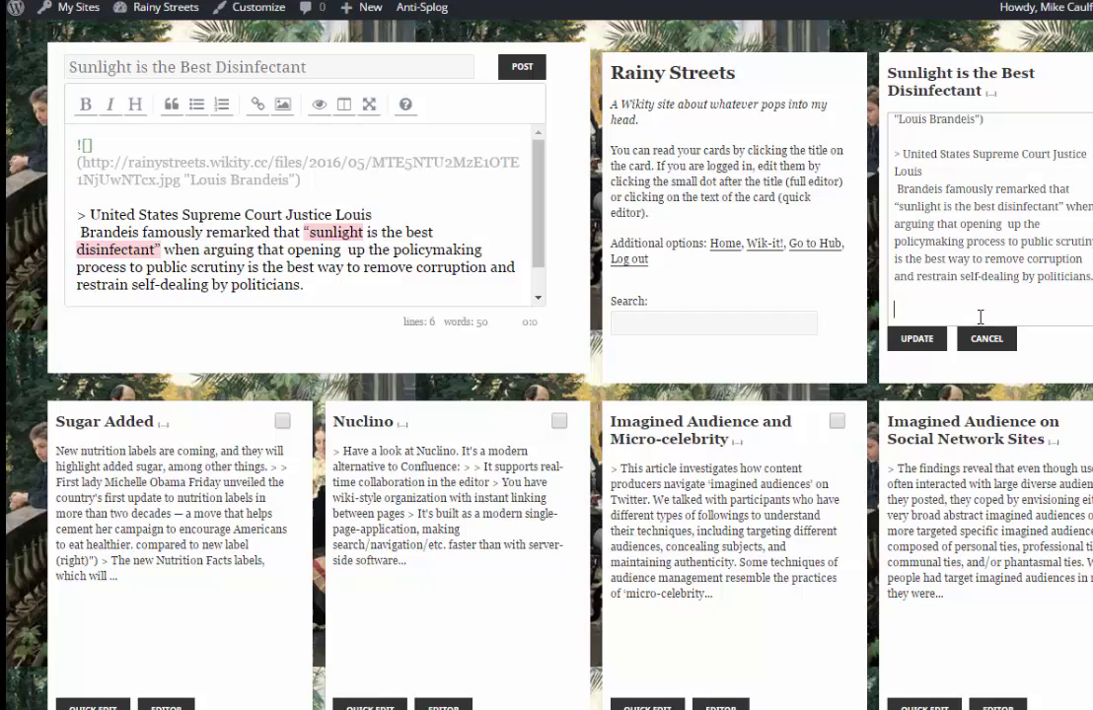
pyautogui.click(989, 347)
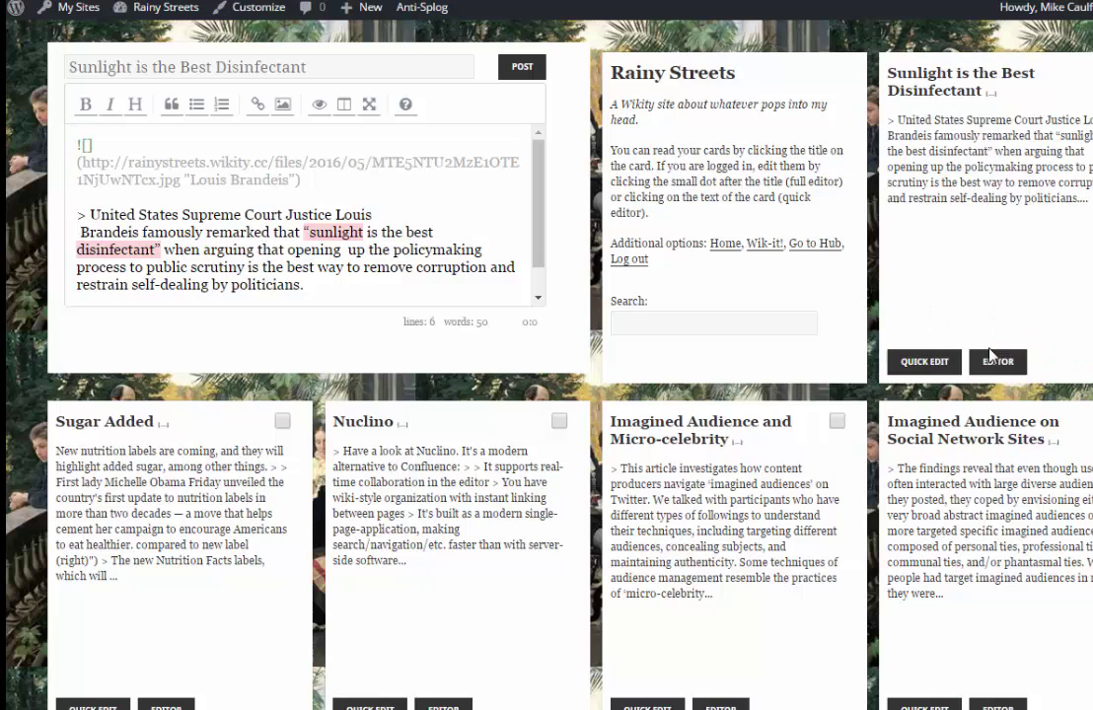
# Inspect the end of the "Imagined Audience on Social Network Sites" card's text in quick edit and cancel without saving
pyautogui.click(892, 472)
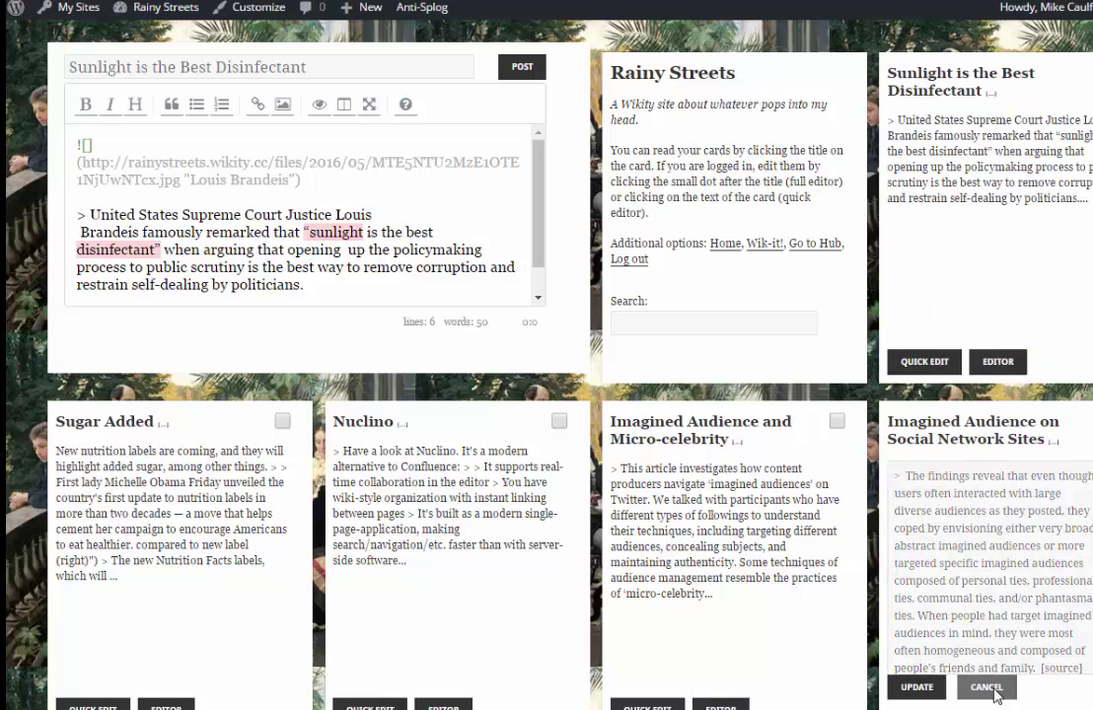
pyautogui.hotkey('ctrl', 'End')
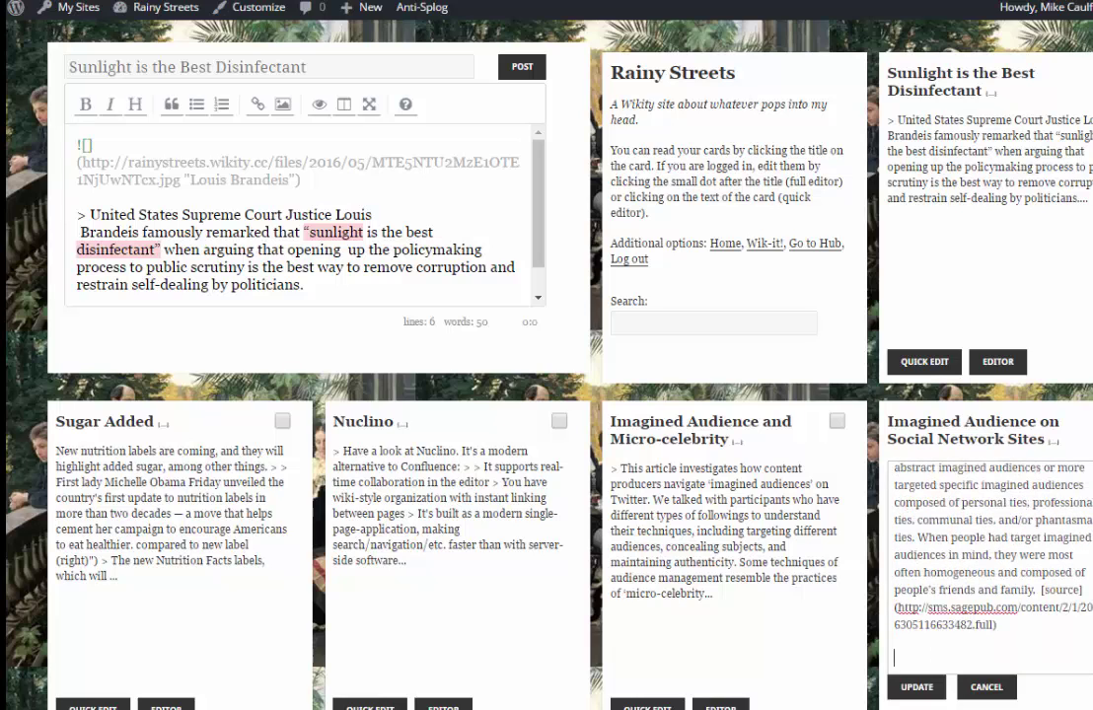
pyautogui.moveTo(1003, 599); pyautogui.dragTo(995, 612)
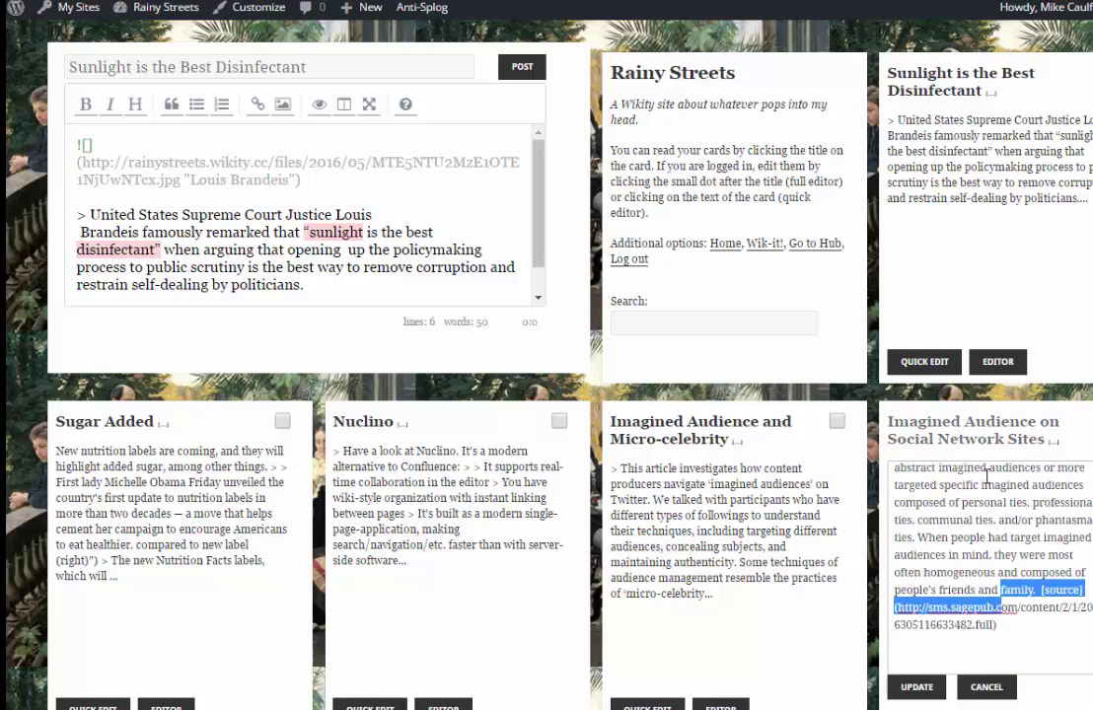
pyautogui.click(987, 688)
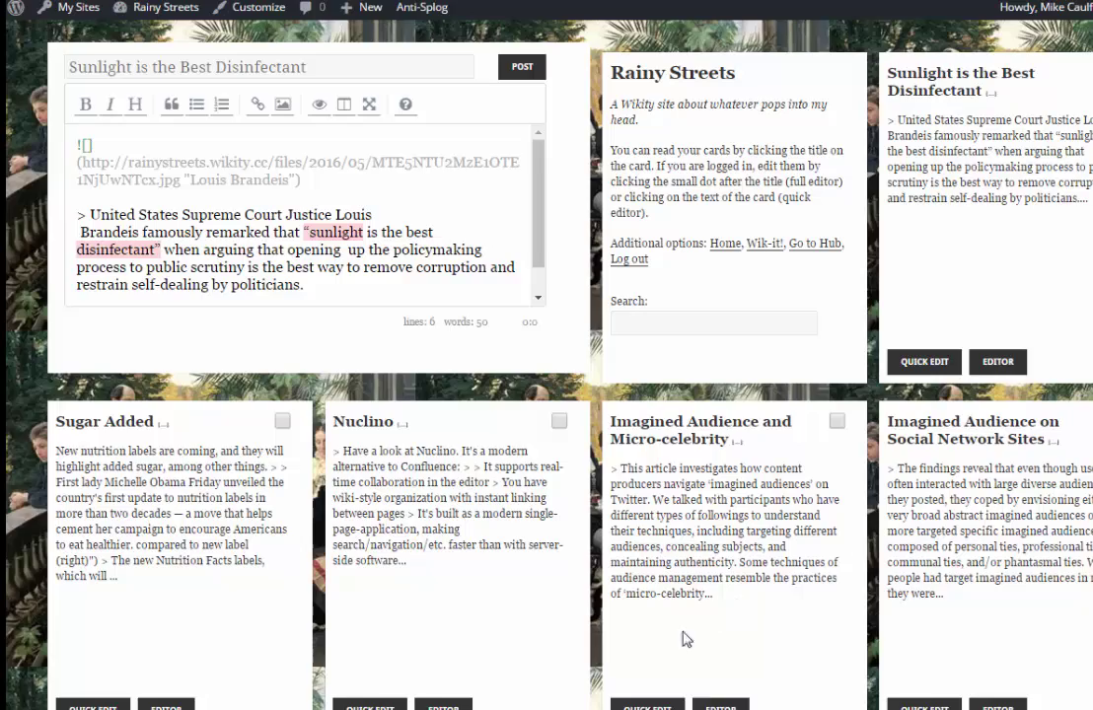
# Find the "Safe Space Petri Dishes" card among the older cards and load it into the full editor
pyautogui.scroll(-15, 735, 636)
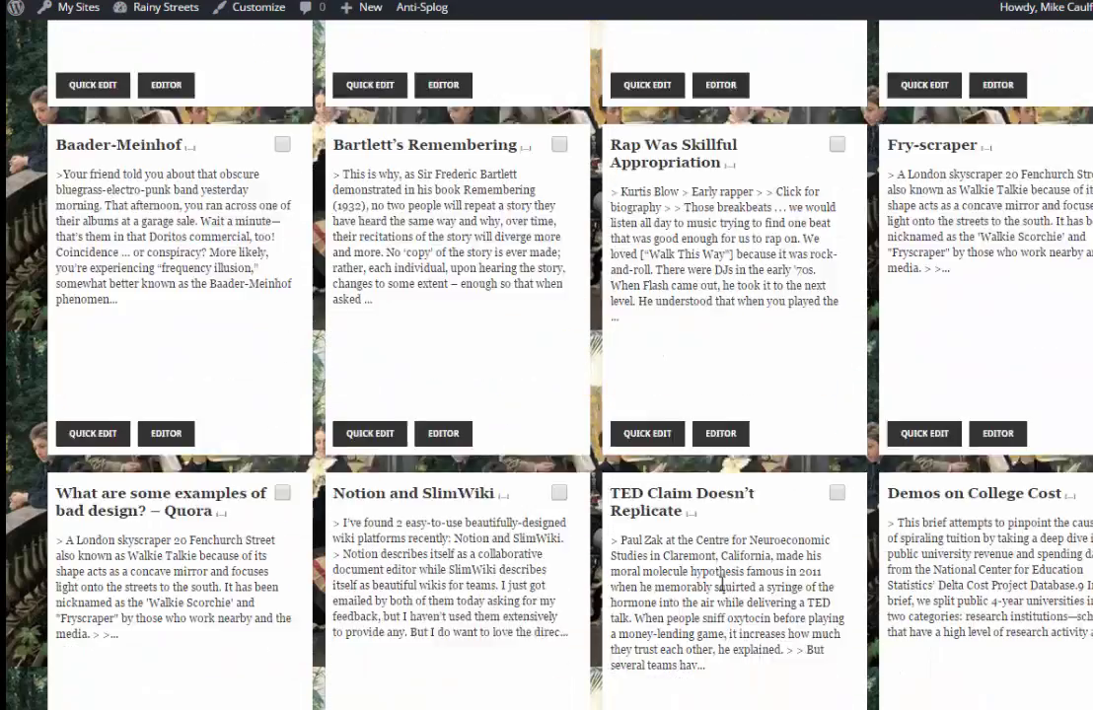
pyautogui.scroll(2, 810, 478)
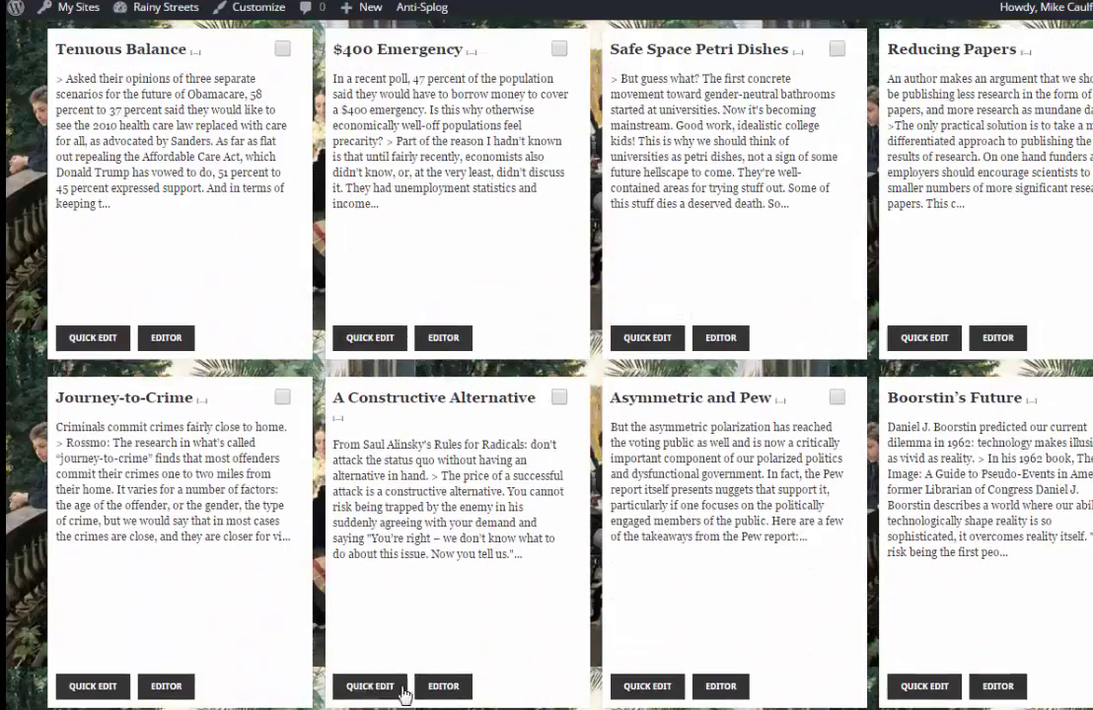
pyautogui.click(721, 338)
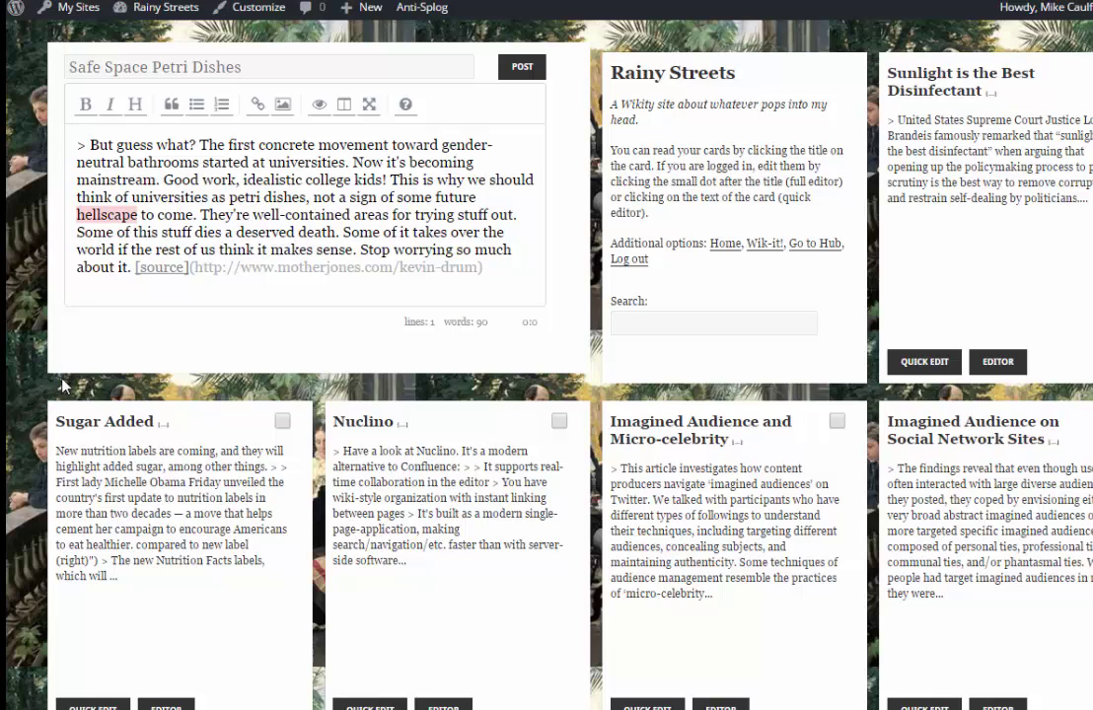
# Start inserting an image in the "Safe Space Petri Dishes" card, view the file upload option and close the dialog without choosing a file
pyautogui.click(283, 104)
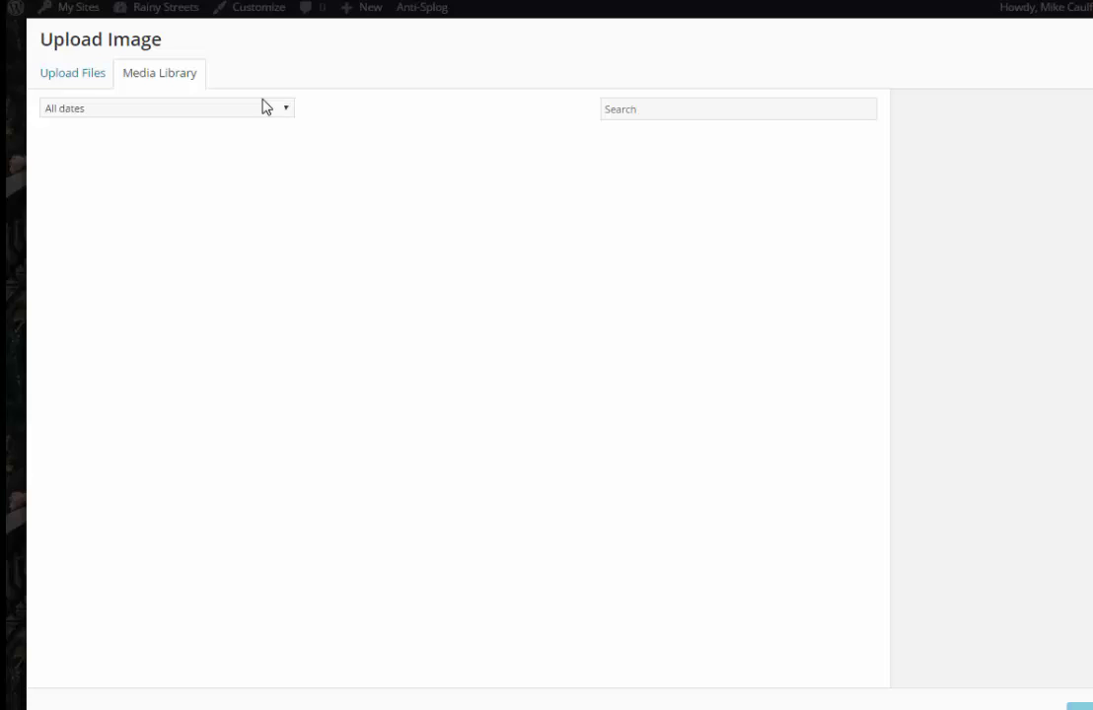
pyautogui.click(108, 72)
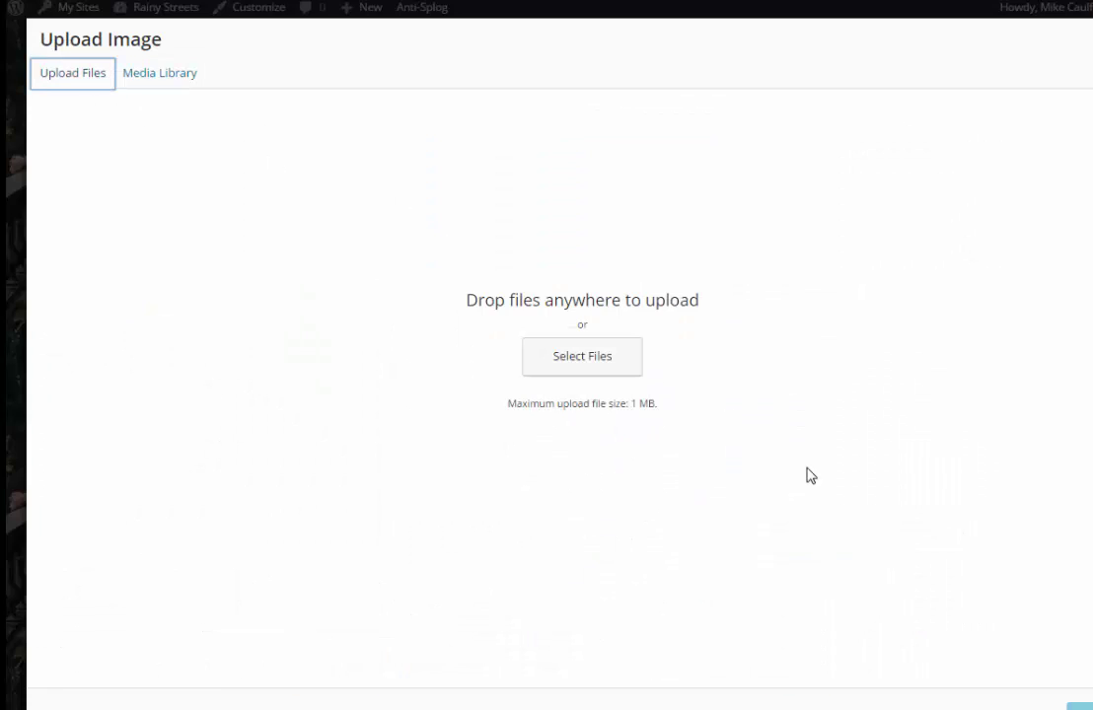
pyautogui.click(1085, 64)
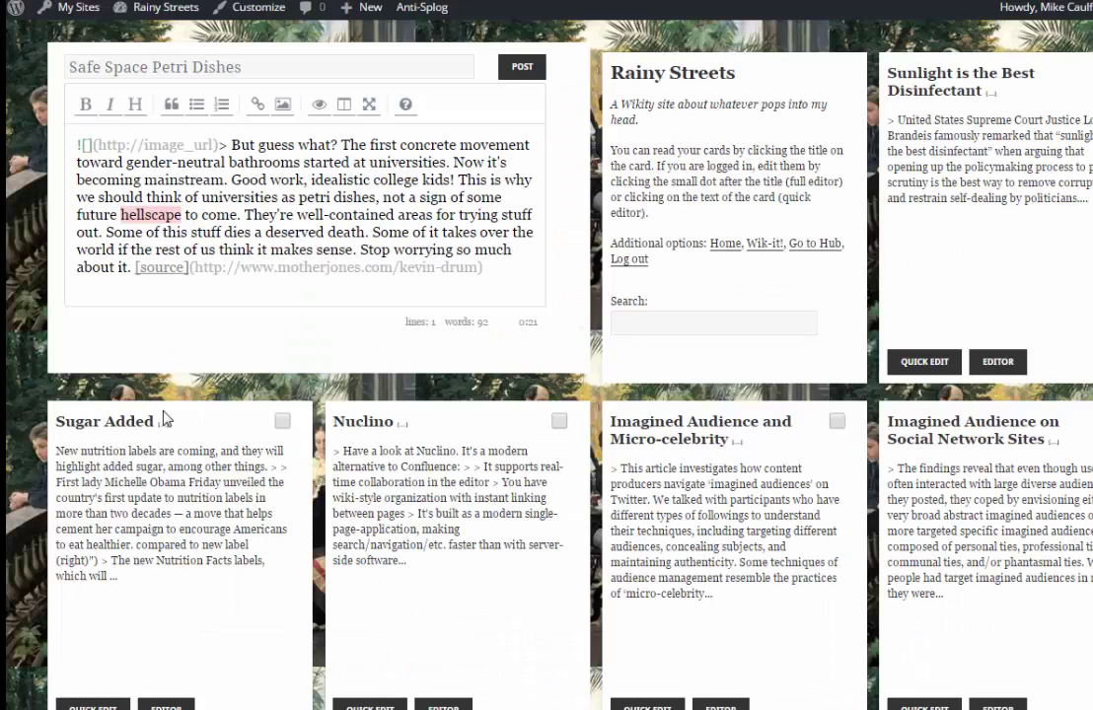